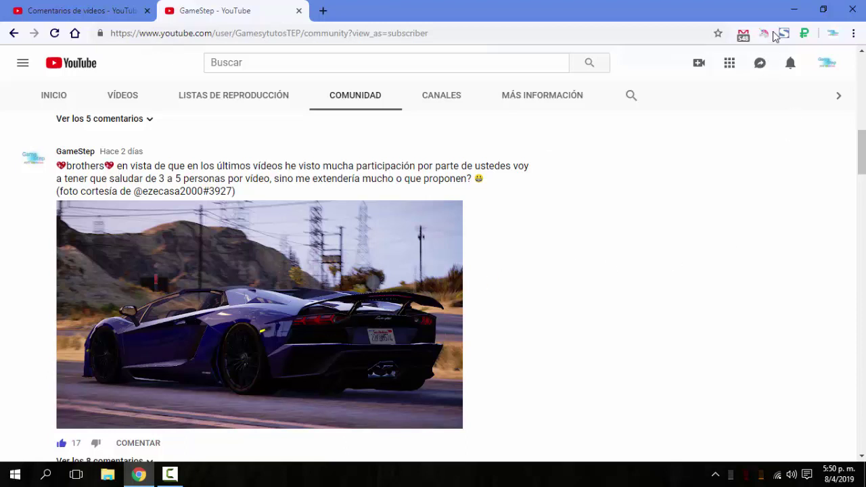
Minimize the YouTube browser window to reveal the desktop with the mod archives.
{"action": "left_click", "coordinate": [794, 15]}
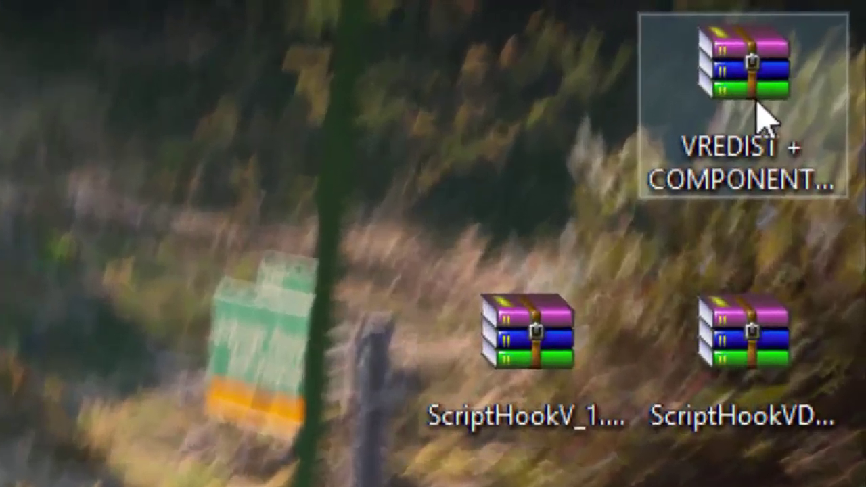
{"action": "left_click", "coordinate": [757, 101]}
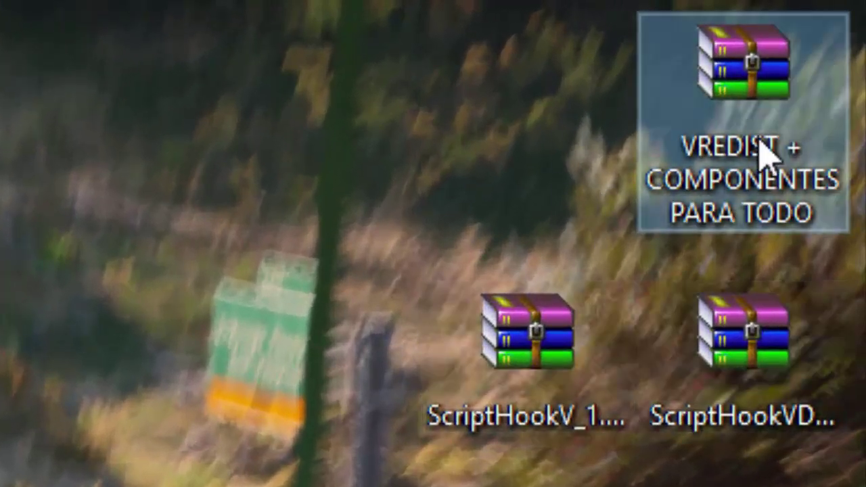
{"action": "left_click", "coordinate": [476, 371]}
{"action": "left_click", "coordinate": [697, 379]}
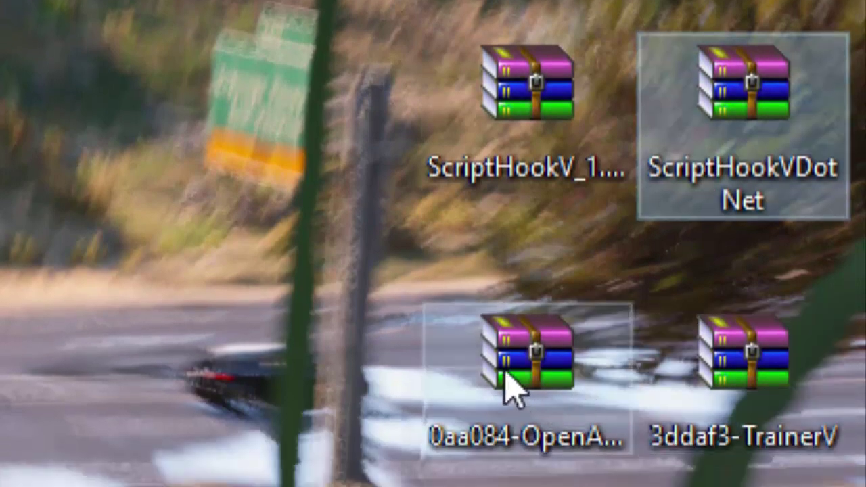
{"action": "left_click", "coordinate": [512, 377]}
{"action": "left_click", "coordinate": [722, 422]}
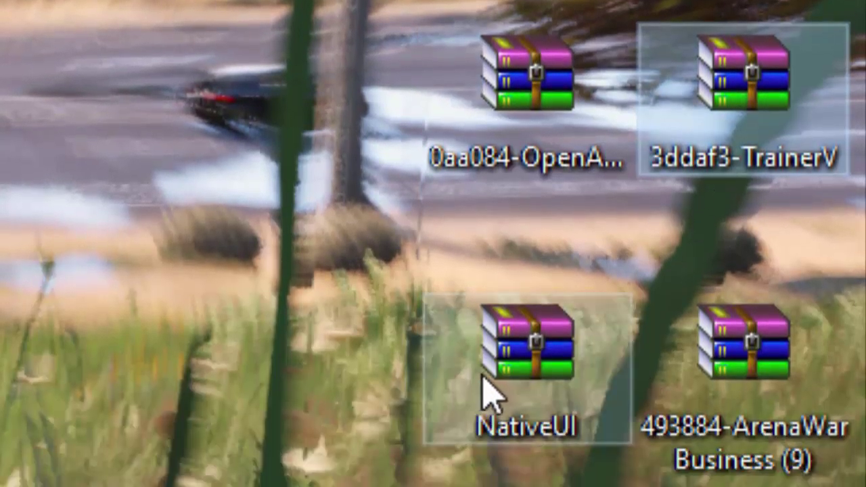
{"action": "left_click", "coordinate": [486, 379]}
{"action": "left_click", "coordinate": [753, 372]}
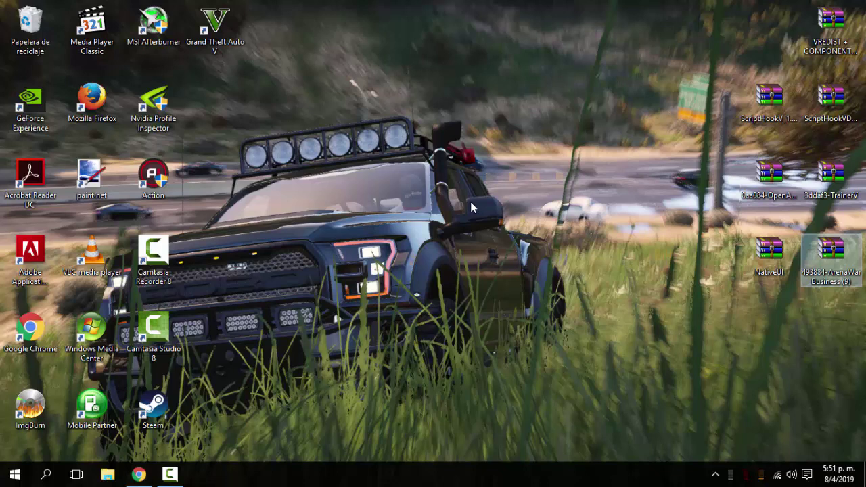
{"action": "left_click", "coordinate": [492, 211]}
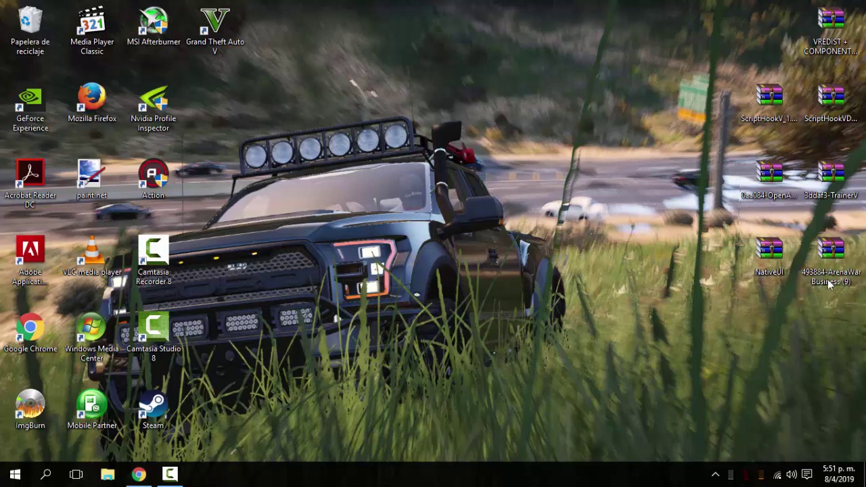
{"action": "left_click", "coordinate": [846, 264]}
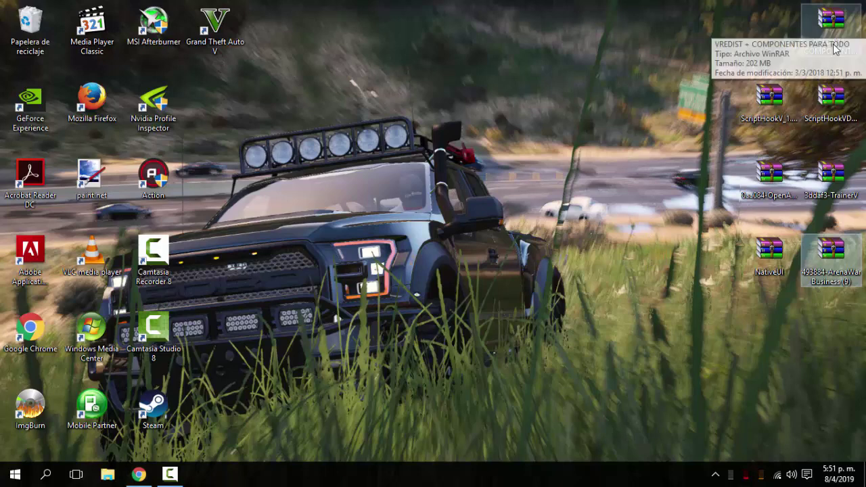
Extract VREDIST + COMPONENTES PARA TODO.rar into its own desktop folder, entering the archive password.
{"action": "left_click", "coordinate": [834, 20]}
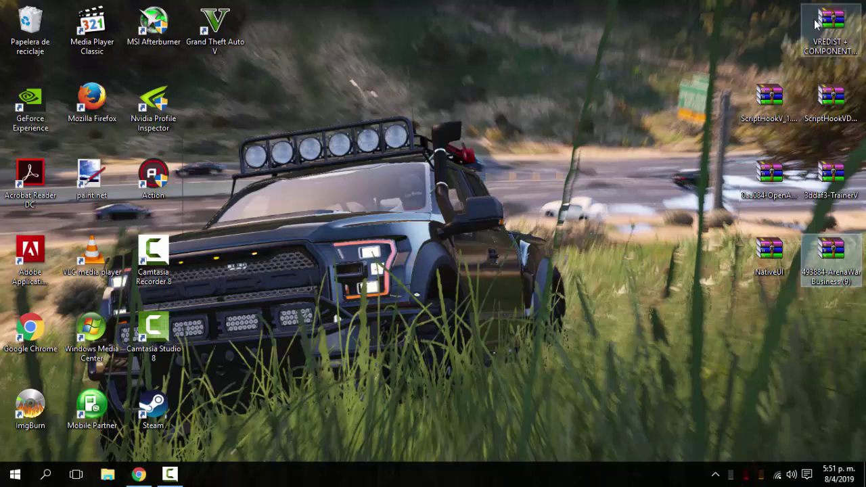
{"action": "right_click", "coordinate": [775, 28]}
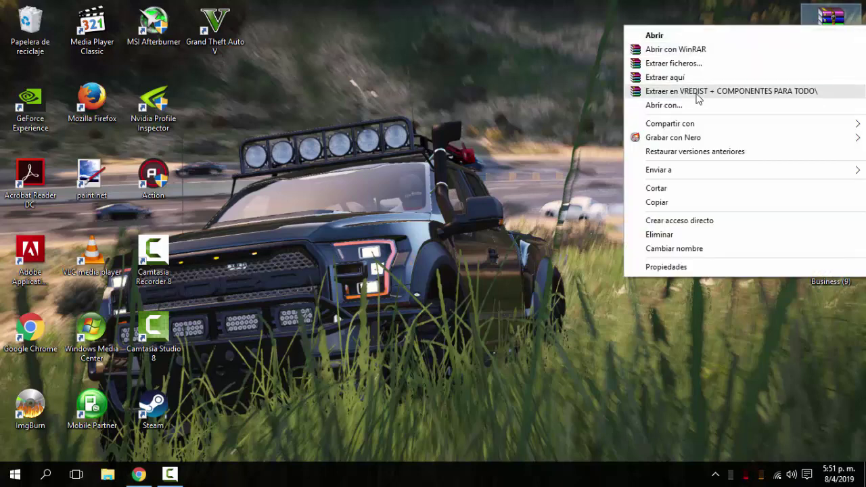
{"action": "left_click", "coordinate": [699, 92]}
{"action": "type", "text": "1"}
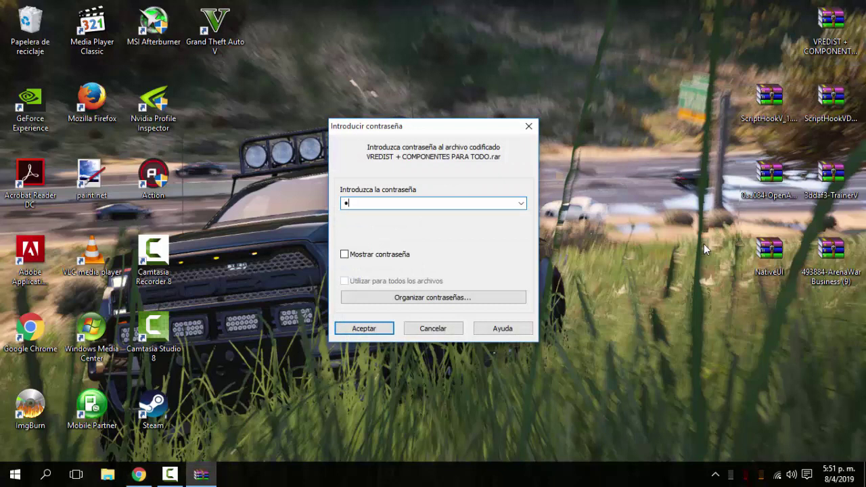
{"action": "type", "text": "2345678"}
{"action": "left_click", "coordinate": [363, 254]}
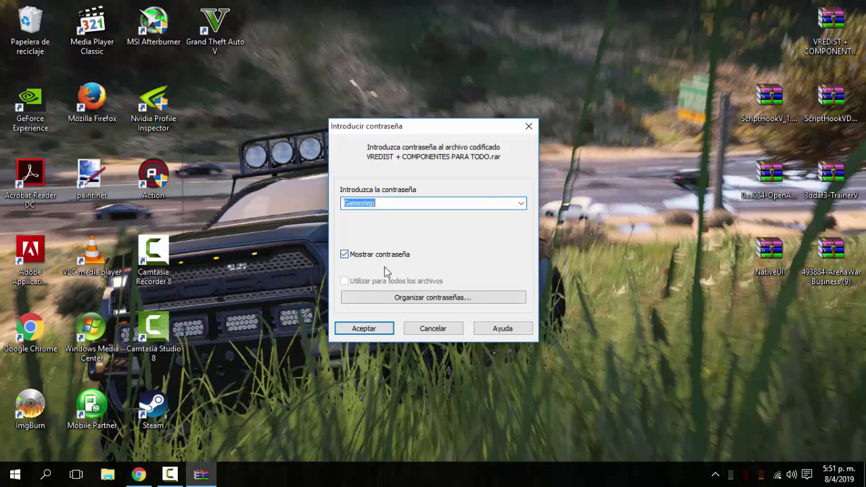
{"action": "left_click", "coordinate": [359, 330]}
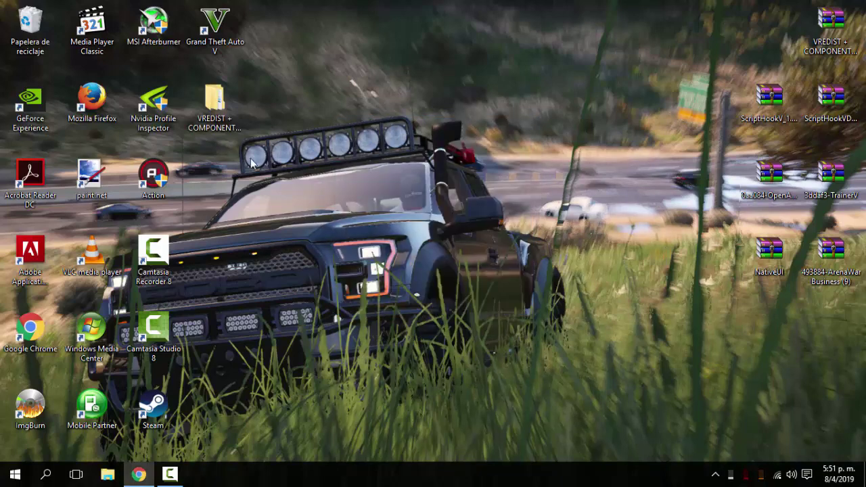
Browse into the extracted VREDIST PARA TODO folder and select all eight installer files.
{"action": "double_click", "coordinate": [215, 102]}
{"action": "double_click", "coordinate": [344, 163]}
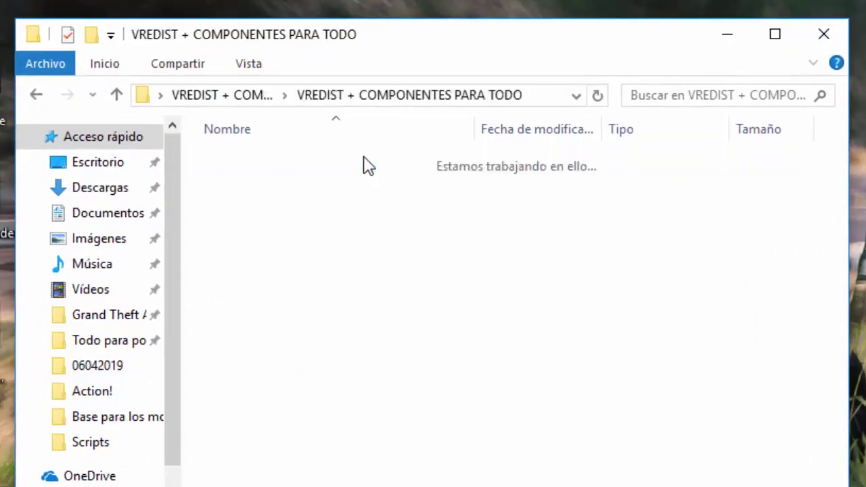
{"action": "double_click", "coordinate": [341, 165]}
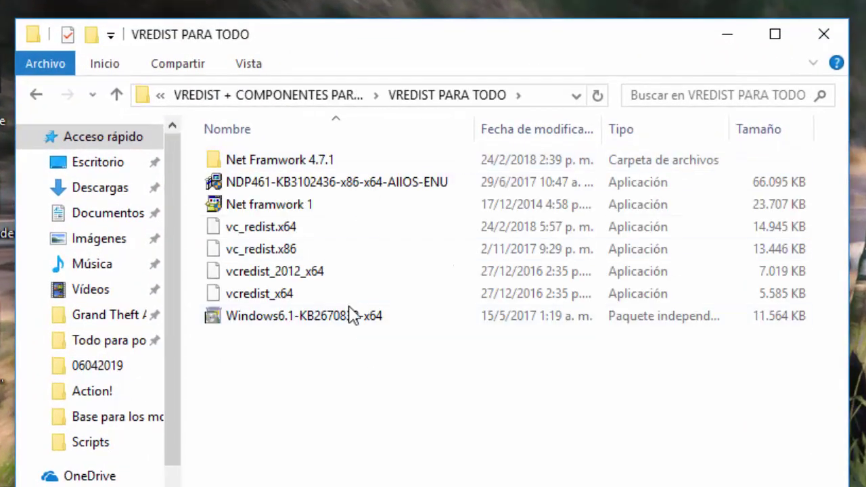
{"action": "left_click_drag", "start_coordinate": [347, 386], "coordinate": [249, 138]}
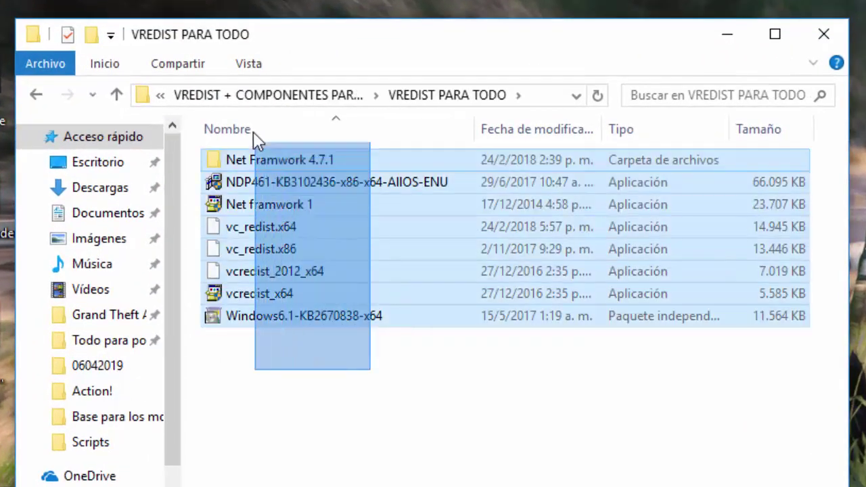
{"action": "left_click_drag", "start_coordinate": [348, 386], "coordinate": [248, 138]}
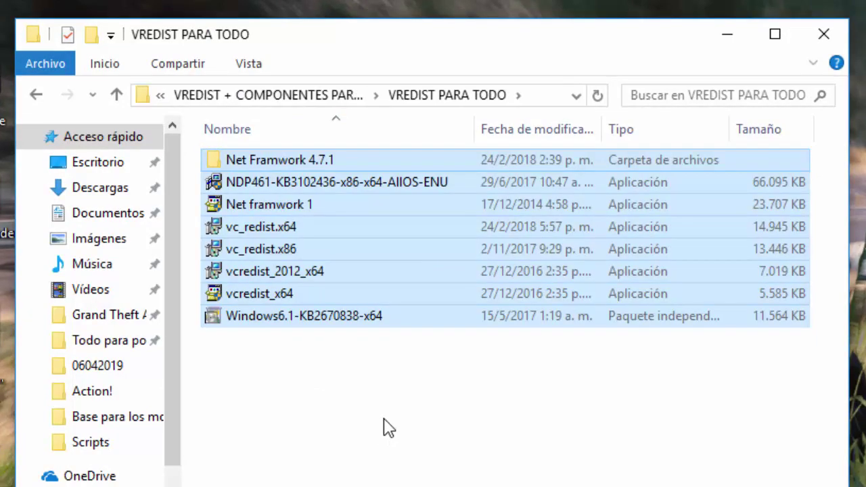
{"action": "left_click_drag", "start_coordinate": [383, 419], "coordinate": [272, 119]}
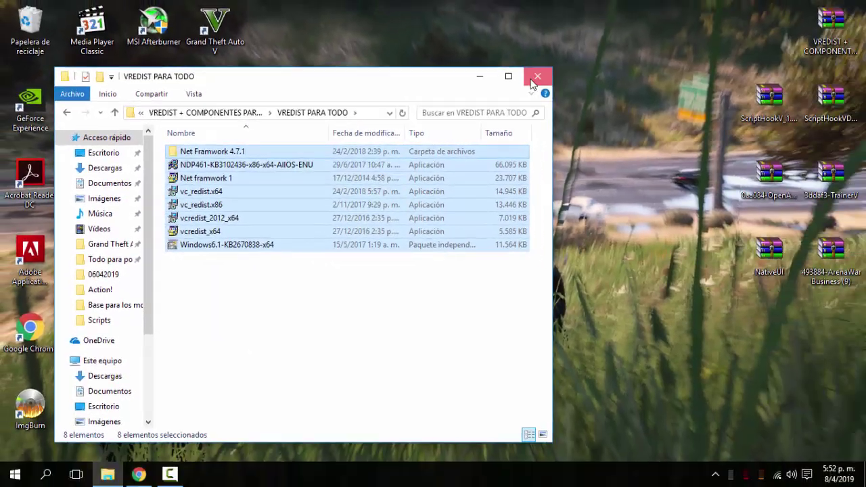
Close File Explorer and delete the extracted VREDIST folder from the desktop.
{"action": "left_click", "coordinate": [823, 34]}
{"action": "left_click_drag", "start_coordinate": [284, 213], "coordinate": [212, 108]}
{"action": "key", "text": "Delete"}
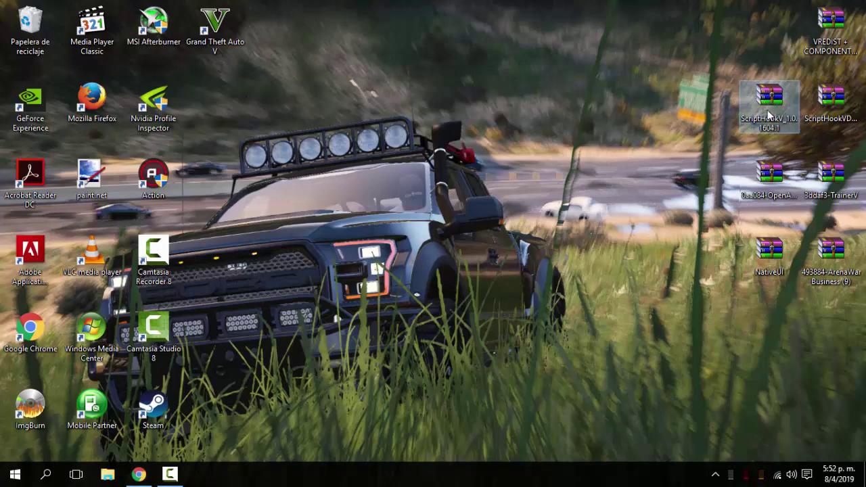
Open ScriptHookV_1.0.1604.1.zip in WinRAR and snap its window to the right half.
{"action": "double_click", "coordinate": [771, 103]}
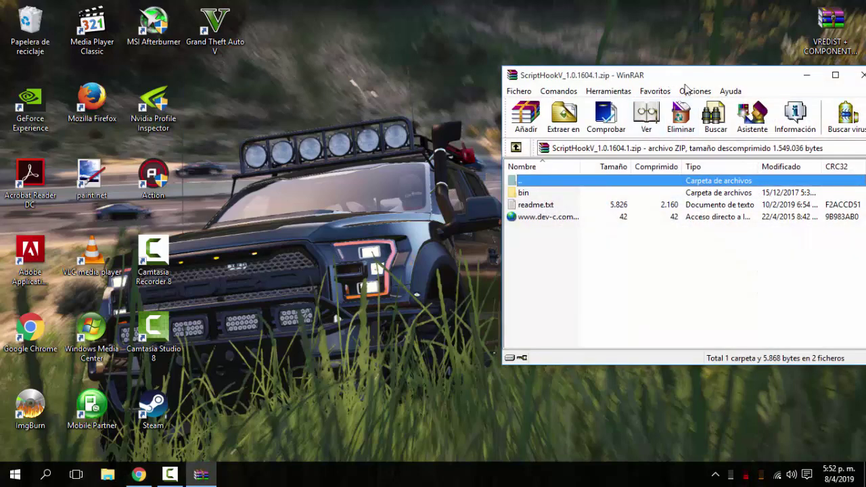
{"action": "key", "text": "super+Right"}
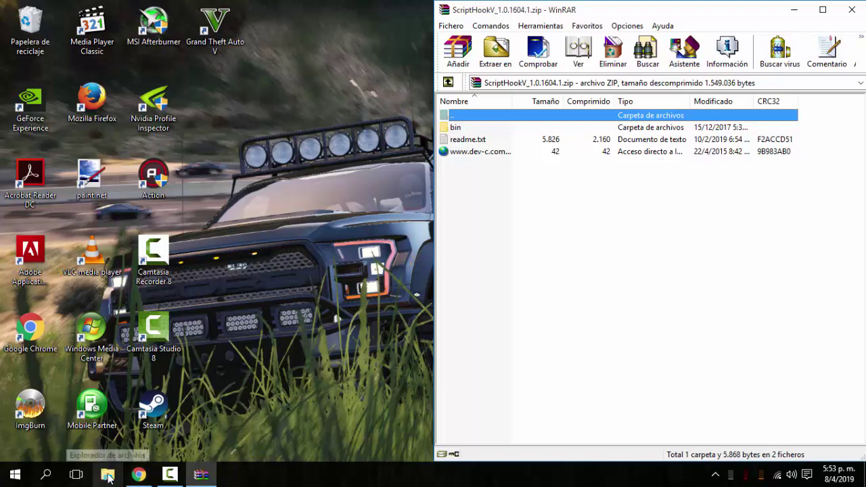
Open File Explorer and snap it to the left half of the screen.
{"action": "left_click", "coordinate": [108, 477]}
{"action": "left_click_drag", "start_coordinate": [396, 19], "coordinate": [367, 53]}
{"action": "key", "text": "super+Left"}
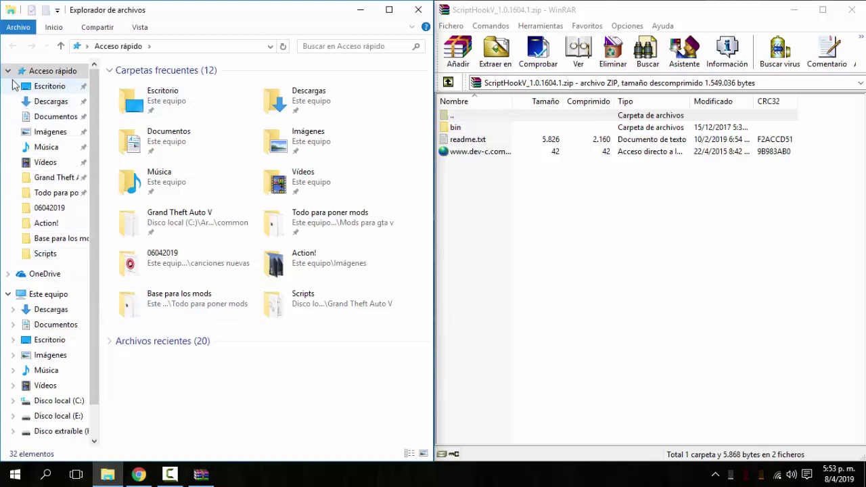
Navigate to C:\Archivos de programa (x86)\Steam\steamapps\common\Grand Theft Auto V.
{"action": "left_click", "coordinate": [8, 70]}
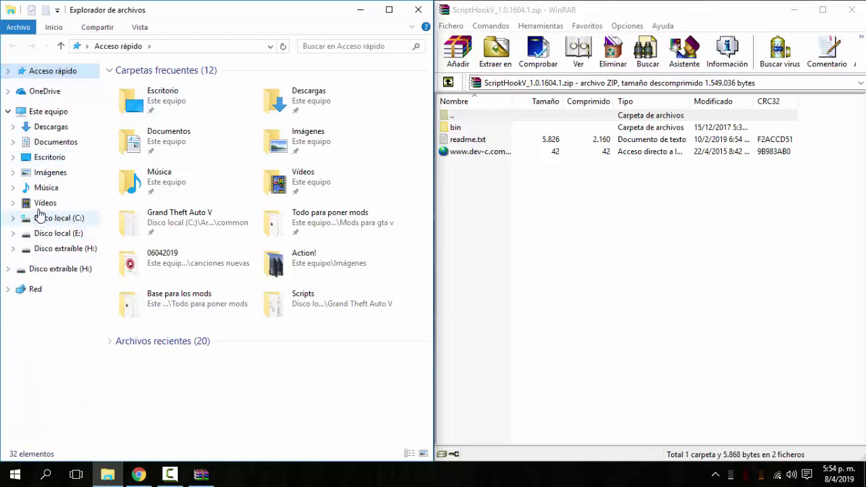
{"action": "left_click", "coordinate": [44, 112]}
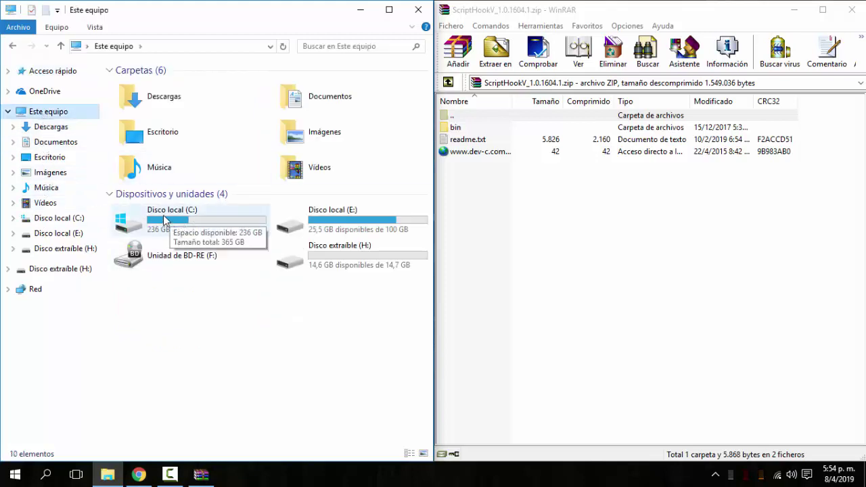
{"action": "left_click", "coordinate": [164, 216]}
{"action": "double_click", "coordinate": [172, 216]}
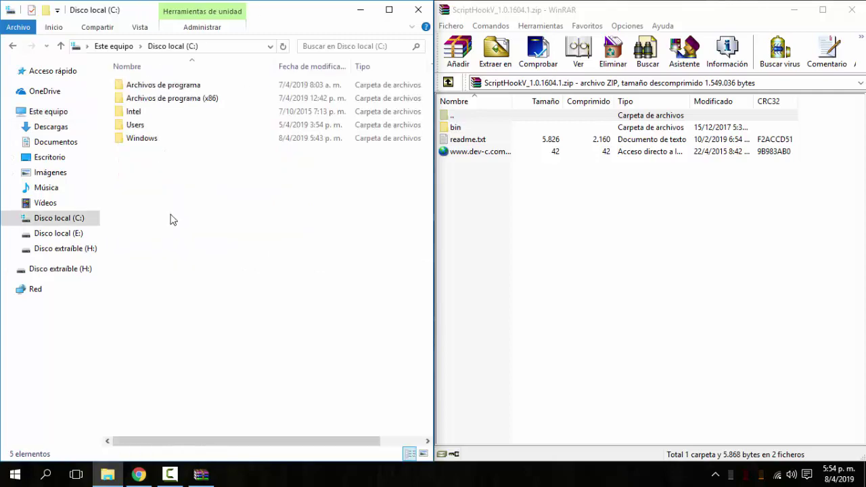
{"action": "double_click", "coordinate": [173, 101]}
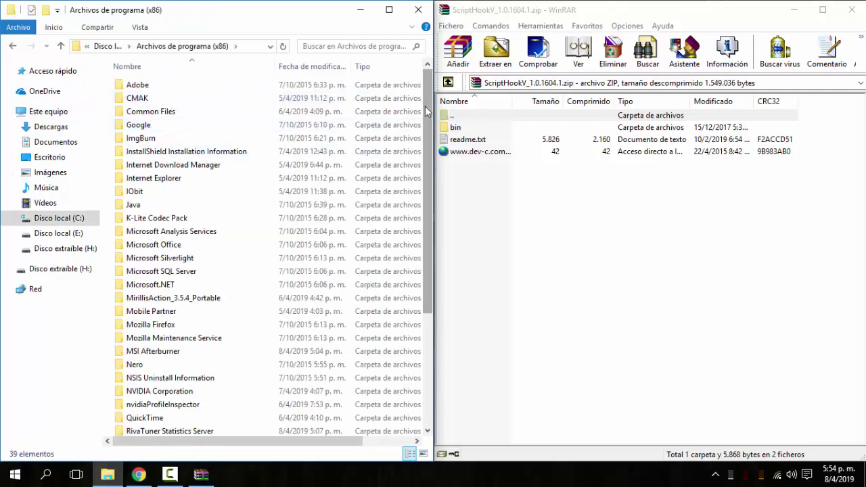
{"action": "scroll", "coordinate": [137, 329], "scroll_direction": "down", "scroll_amount": 5}
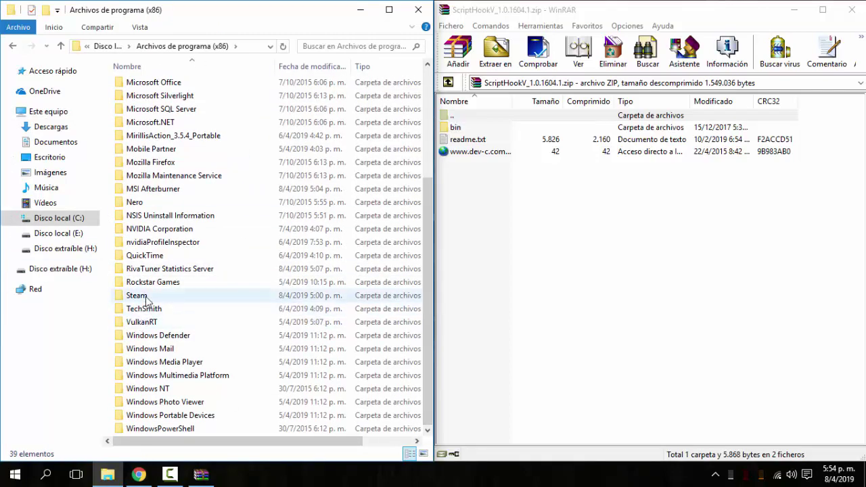
{"action": "double_click", "coordinate": [138, 296]}
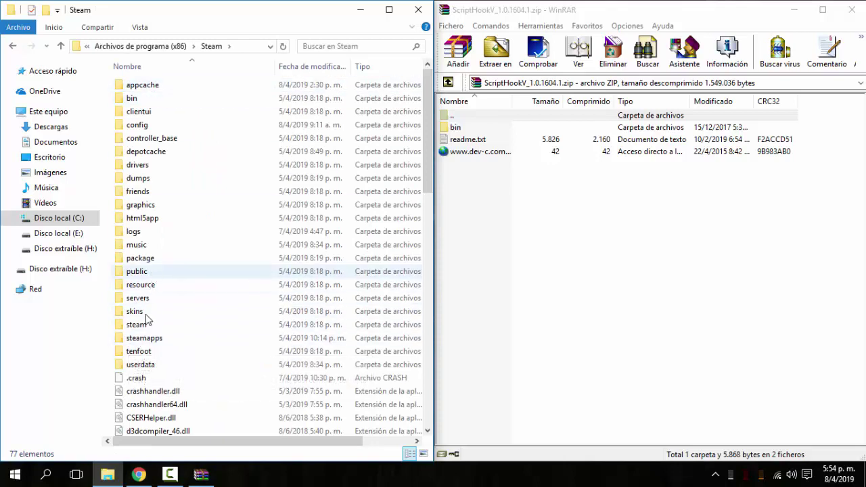
{"action": "double_click", "coordinate": [144, 338]}
{"action": "double_click", "coordinate": [161, 87]}
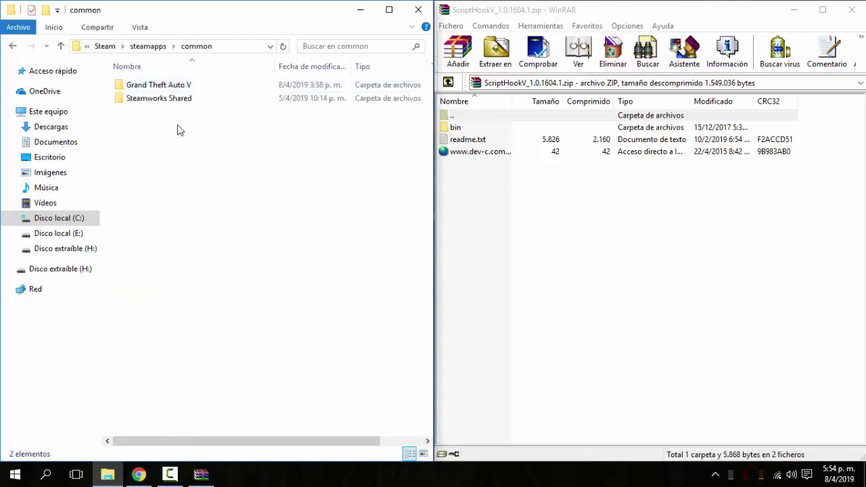
{"action": "double_click", "coordinate": [190, 86]}
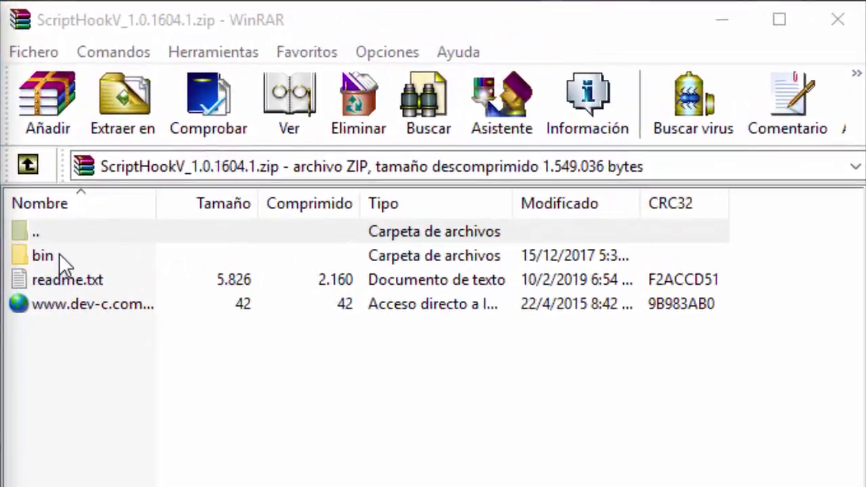
Copy dinput8.dll, NativeTrainer.asi and ScriptHookV.dll from the bin folder into the GTA V folder, keeping existing copies.
{"action": "left_click", "coordinate": [474, 128]}
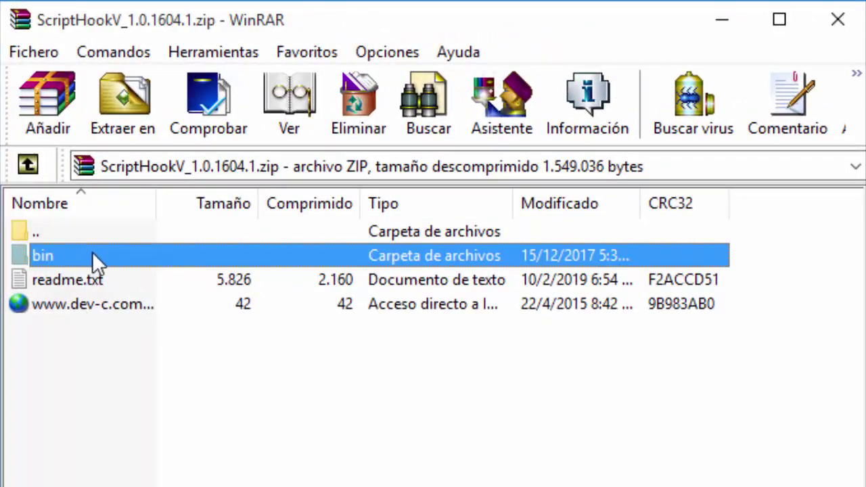
{"action": "double_click", "coordinate": [88, 256]}
{"action": "left_click_drag", "start_coordinate": [81, 369], "coordinate": [26, 246]}
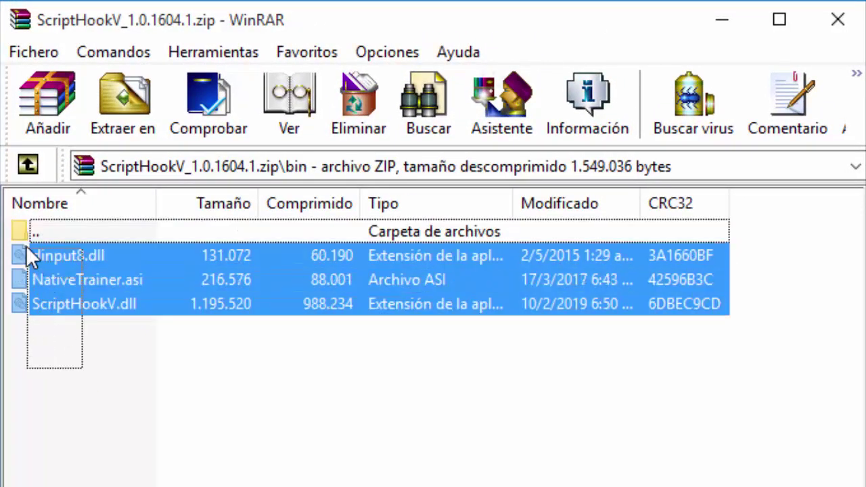
{"action": "left_click_drag", "start_coordinate": [118, 361], "coordinate": [46, 257]}
{"action": "left_click_drag", "start_coordinate": [108, 356], "coordinate": [31, 250]}
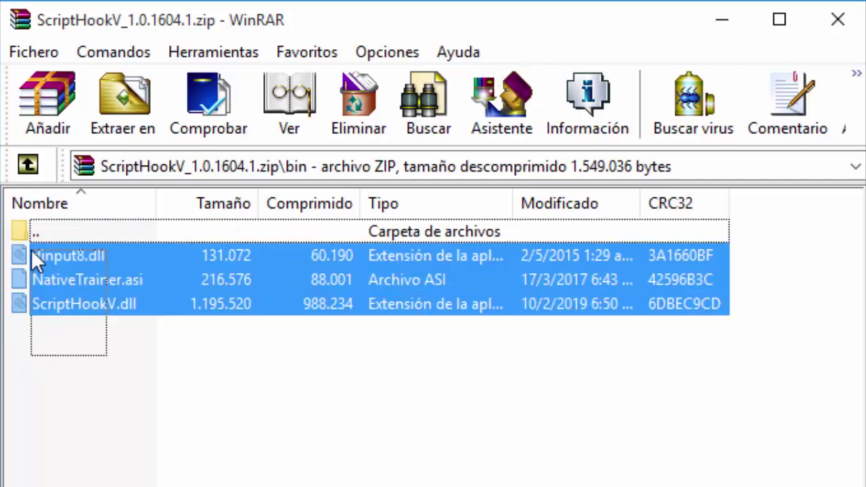
{"action": "left_click_drag", "start_coordinate": [80, 269], "coordinate": [112, 249]}
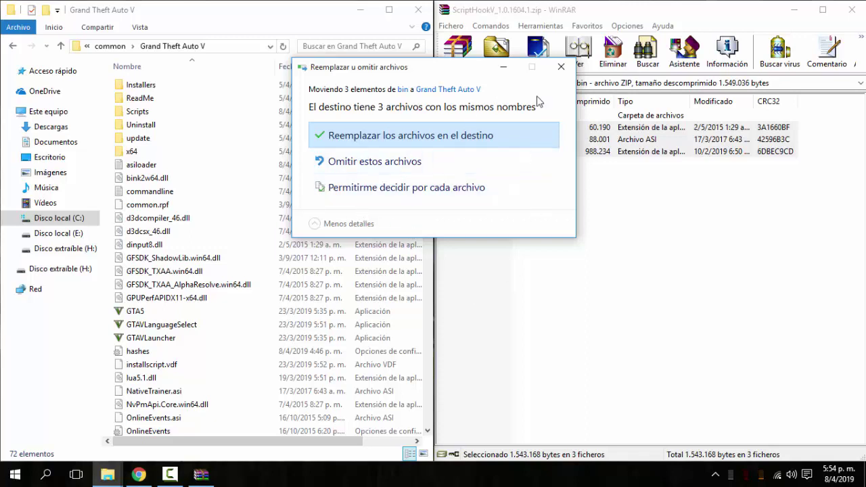
{"action": "left_click", "coordinate": [562, 68]}
{"action": "left_click", "coordinate": [597, 181]}
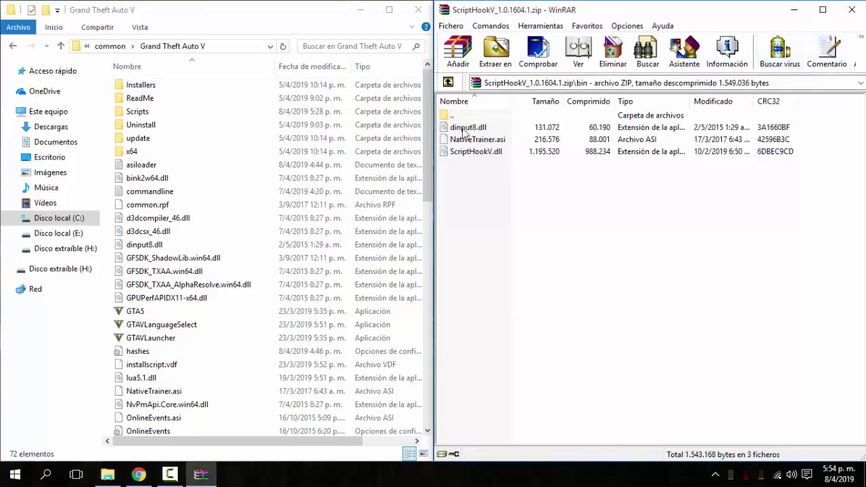
Copy the three ScriptHookVDotNet files from ScriptHookVDotNet.zip into the GTA V folder without replacing existing ones.
{"action": "left_click", "coordinate": [853, 10]}
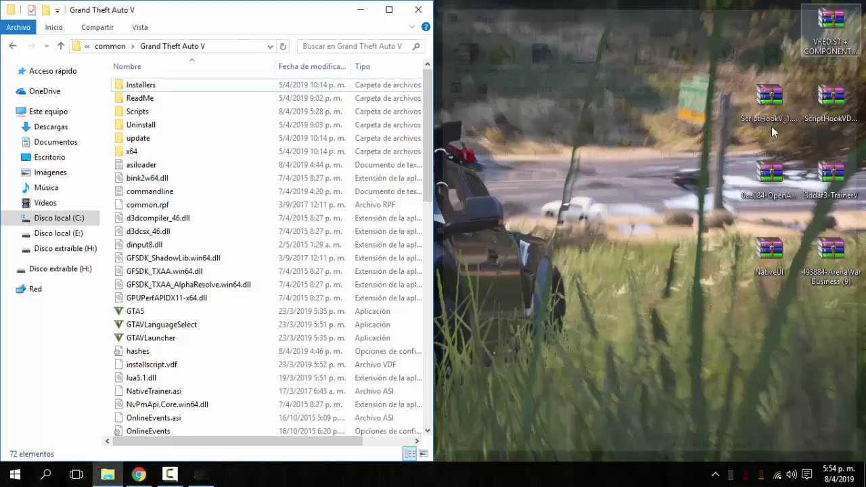
{"action": "double_click", "coordinate": [836, 95]}
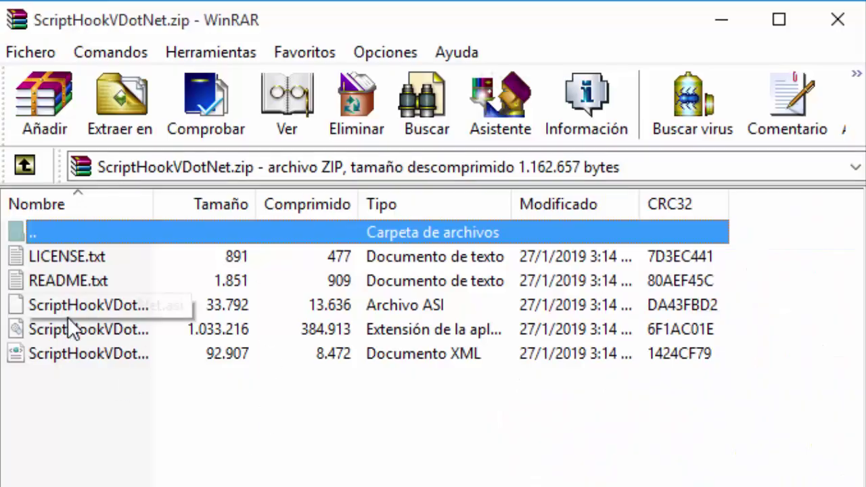
{"action": "left_click_drag", "start_coordinate": [58, 411], "coordinate": [40, 304]}
{"action": "left_click_drag", "start_coordinate": [111, 418], "coordinate": [46, 318]}
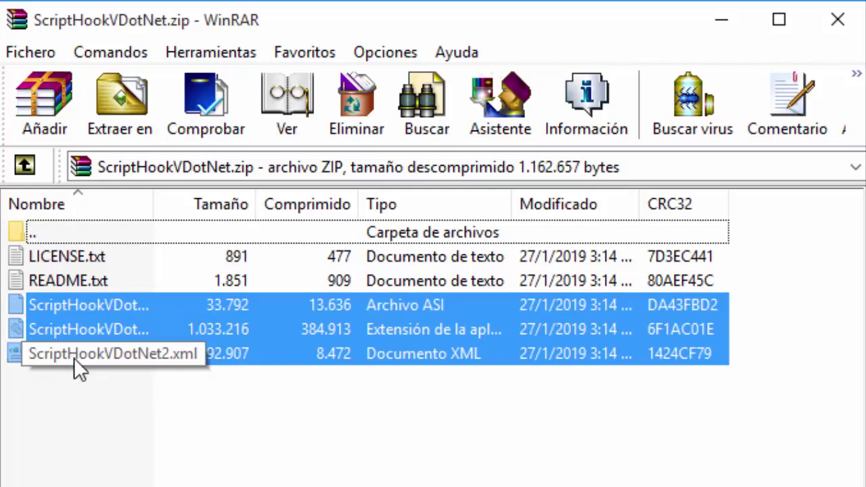
{"action": "left_click_drag", "start_coordinate": [96, 381], "coordinate": [44, 309]}
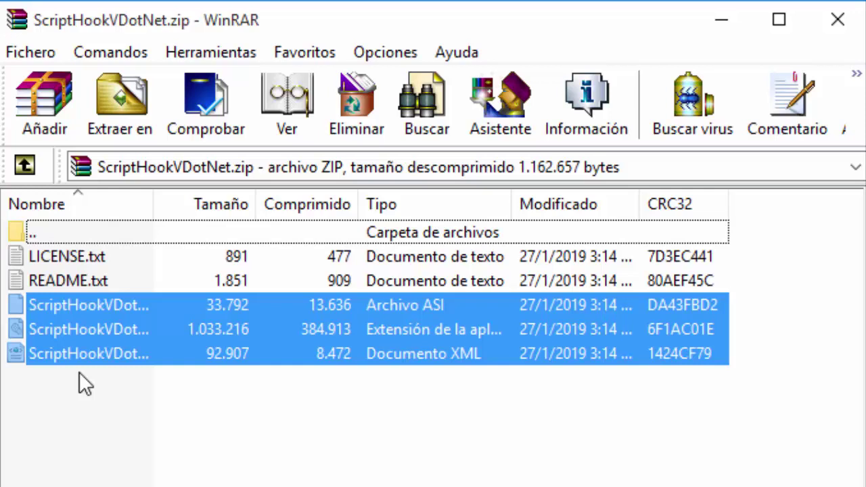
{"action": "left_click_drag", "start_coordinate": [54, 361], "coordinate": [83, 352]}
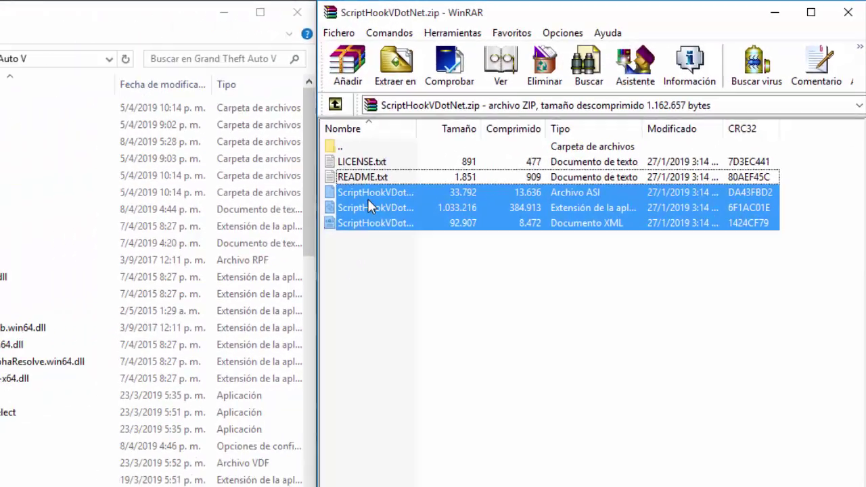
{"action": "left_click_drag", "start_coordinate": [367, 199], "coordinate": [110, 195]}
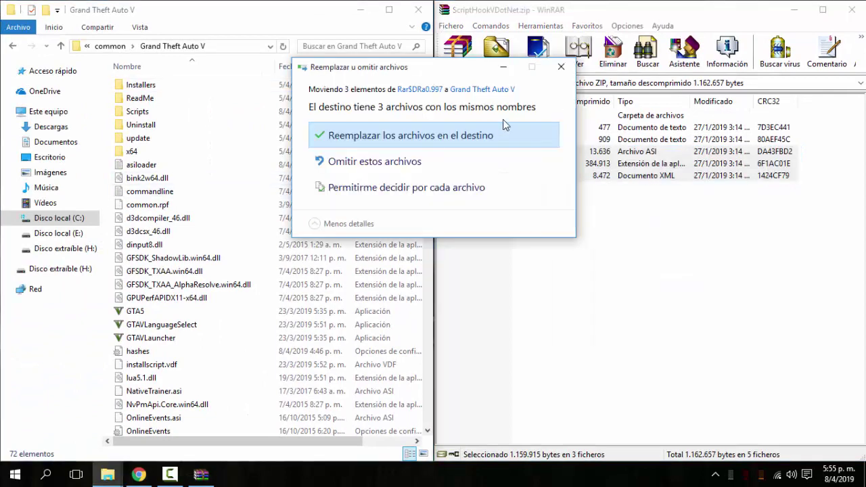
{"action": "left_click", "coordinate": [563, 69]}
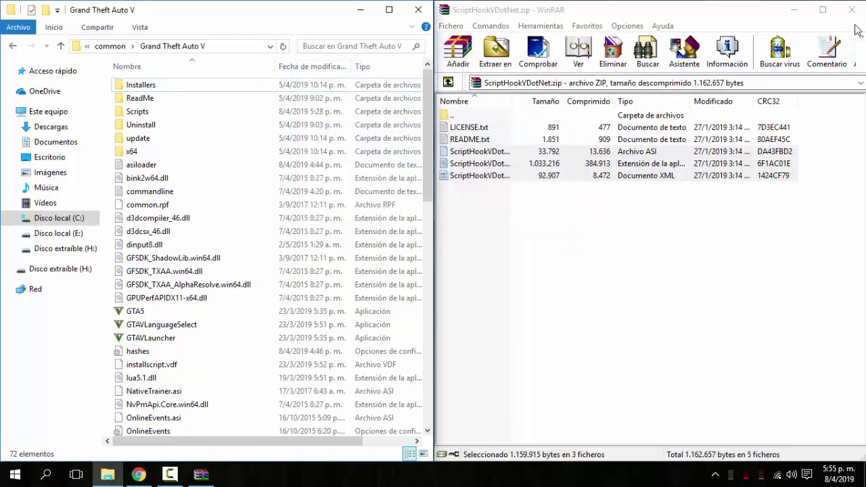
{"action": "left_click", "coordinate": [847, 15]}
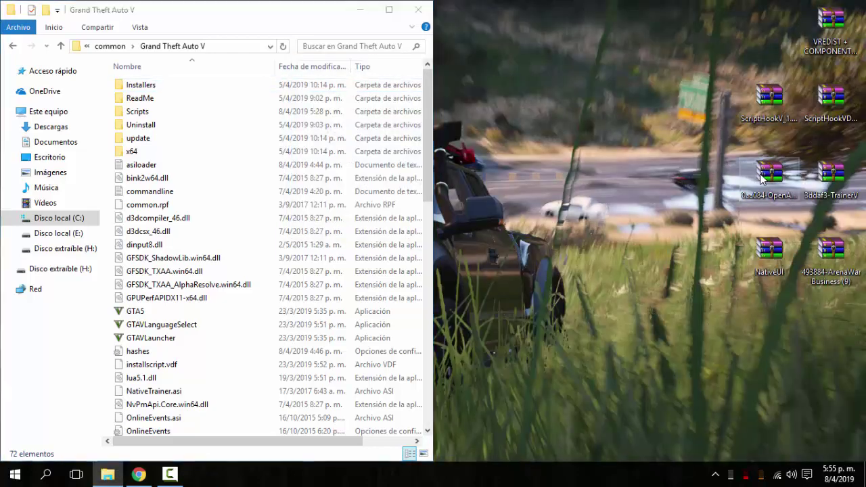
Copy OpenInteriors.asi and OpenInteriors.ini from 0aa084-OpenAllInteriors.rar into the GTA V folder, keeping existing files.
{"action": "double_click", "coordinate": [768, 175]}
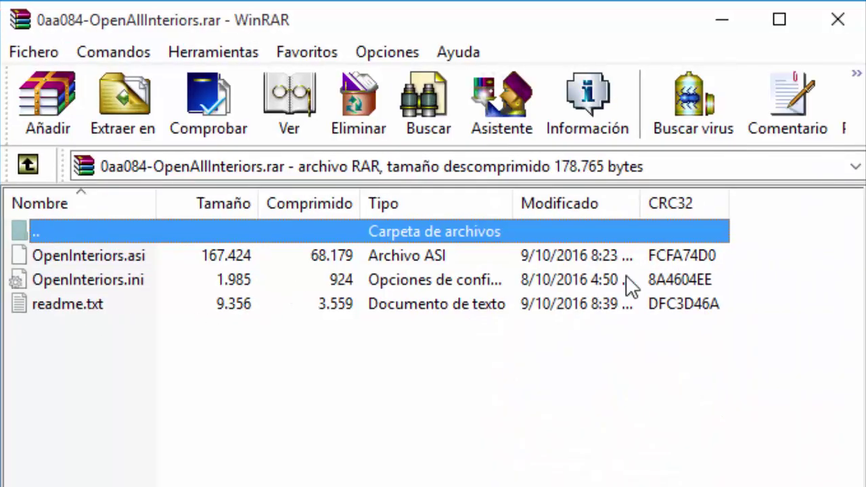
{"action": "left_click_drag", "start_coordinate": [744, 284], "coordinate": [593, 259]}
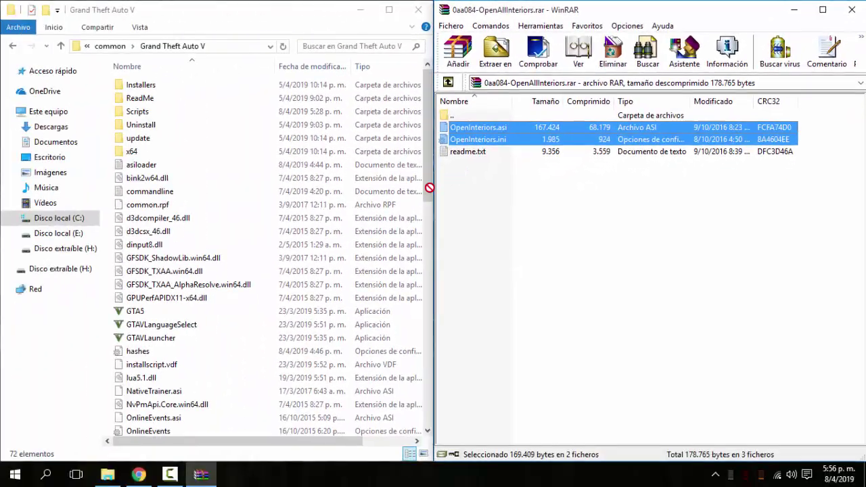
{"action": "left_click_drag", "start_coordinate": [133, 208], "coordinate": [111, 202]}
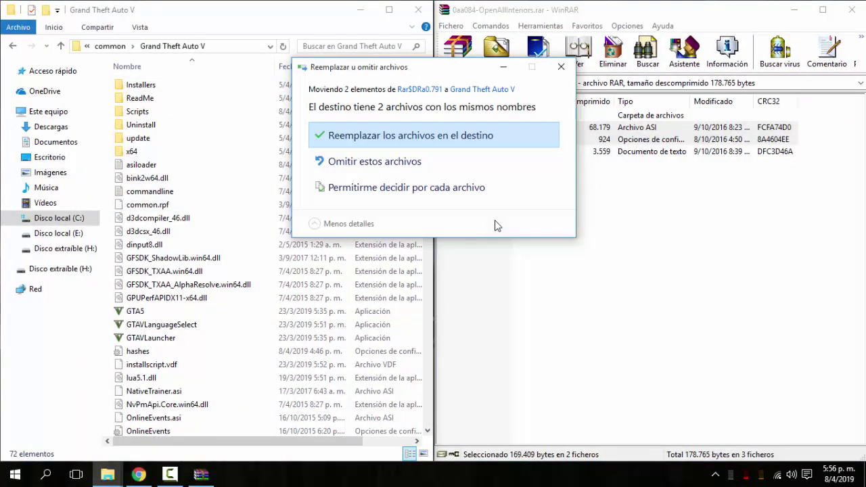
{"action": "left_click", "coordinate": [561, 67]}
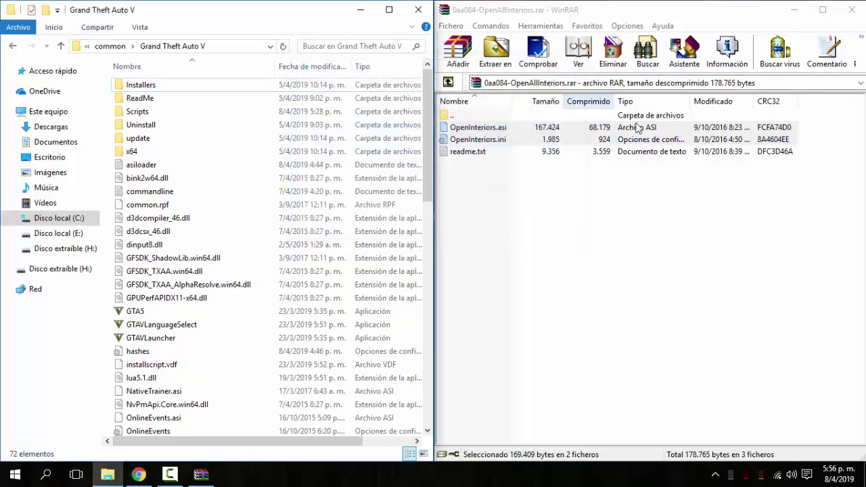
{"action": "left_click", "coordinate": [850, 12]}
{"action": "left_click", "coordinate": [851, 13]}
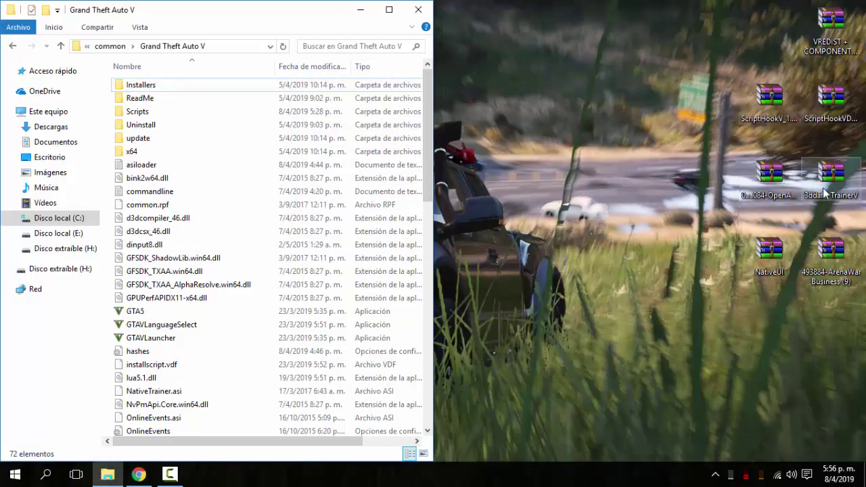
Copy TrainerV.asi and trainerv.ini from 3ddaf3-TrainerV.rar into the GTA V folder without replacing.
{"action": "double_click", "coordinate": [829, 177]}
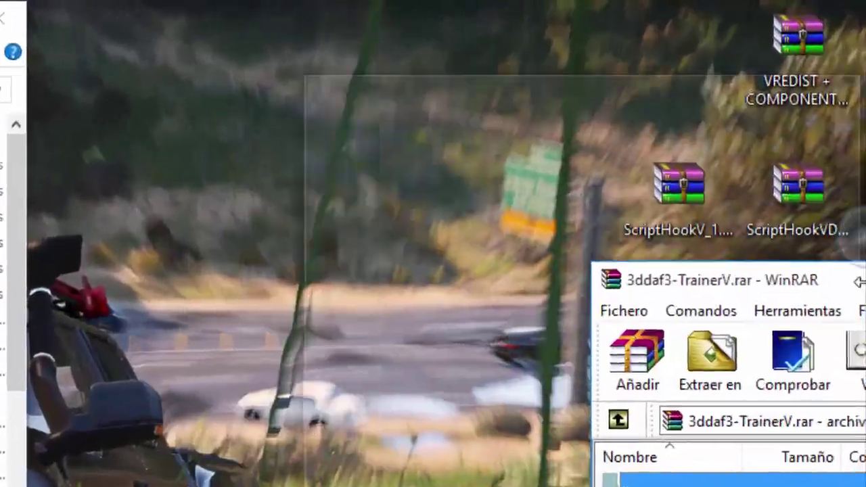
{"action": "double_click", "coordinate": [545, 110]}
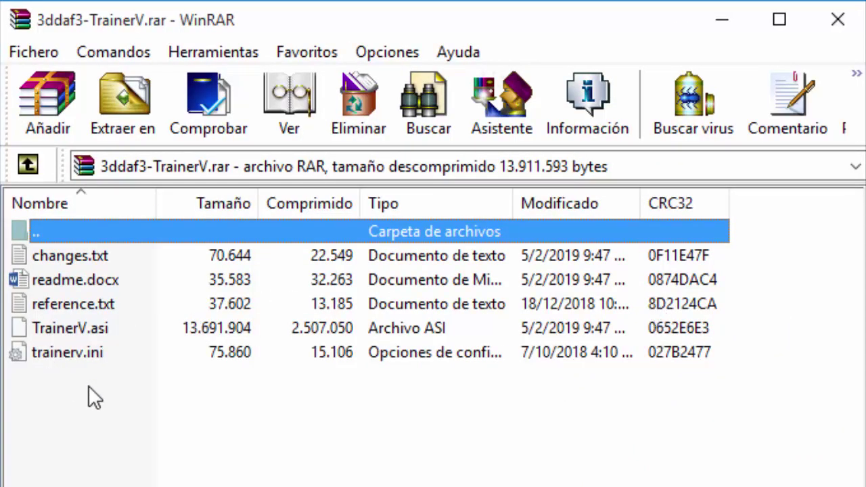
{"action": "left_click_drag", "start_coordinate": [88, 385], "coordinate": [37, 332]}
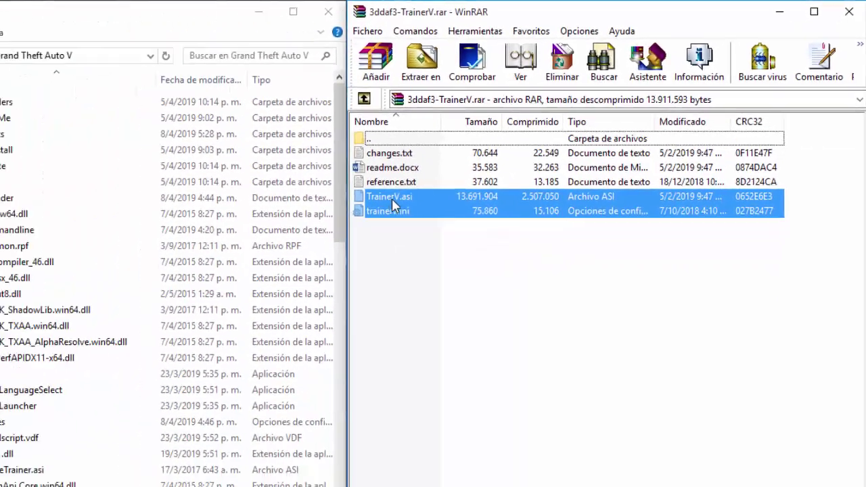
{"action": "left_click_drag", "start_coordinate": [55, 334], "coordinate": [116, 216]}
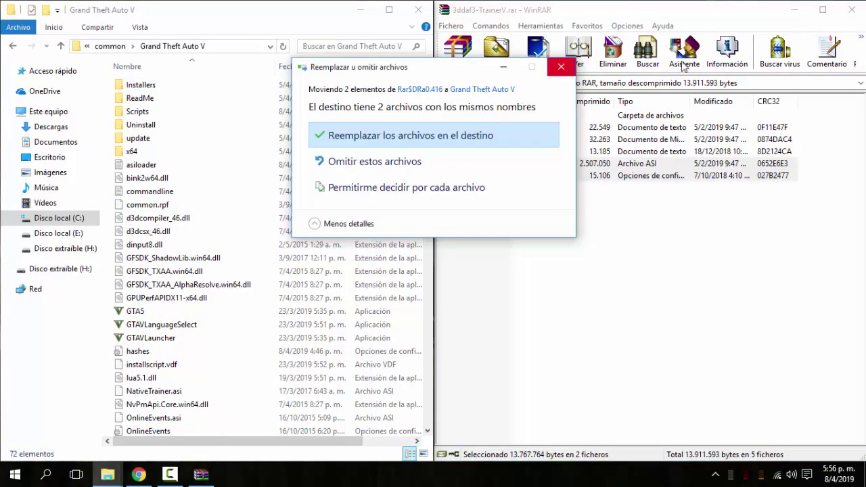
{"action": "left_click", "coordinate": [561, 66]}
{"action": "left_click", "coordinate": [851, 10]}
{"action": "left_click", "coordinate": [778, 260]}
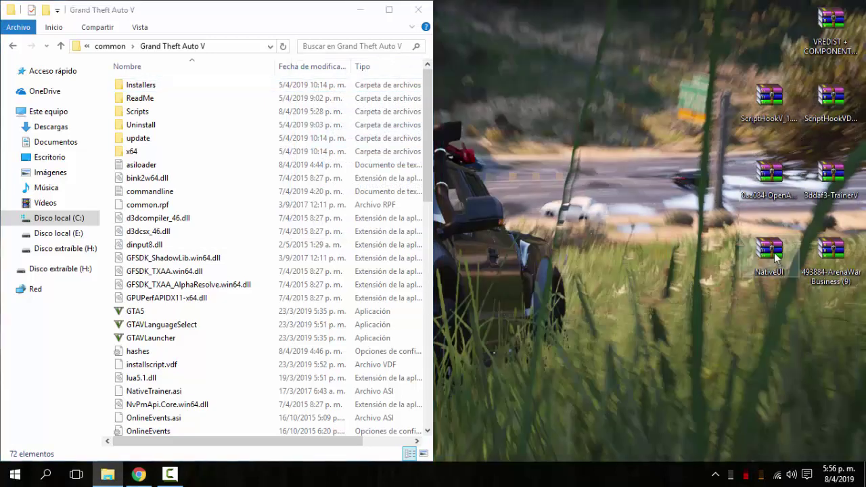
Open NativeUI.zip and place its WinRAR window beside the Grand Theft Auto V folder.
{"action": "double_click", "coordinate": [771, 252]}
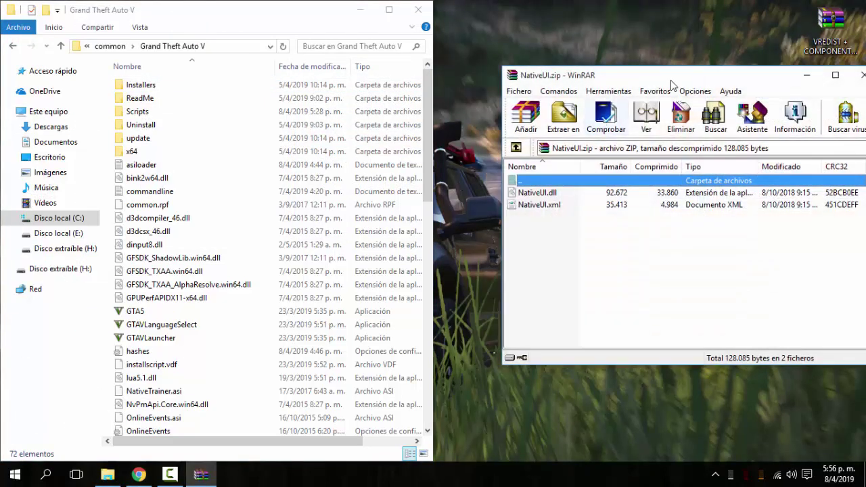
{"action": "left_click_drag", "start_coordinate": [674, 83], "coordinate": [865, 105]}
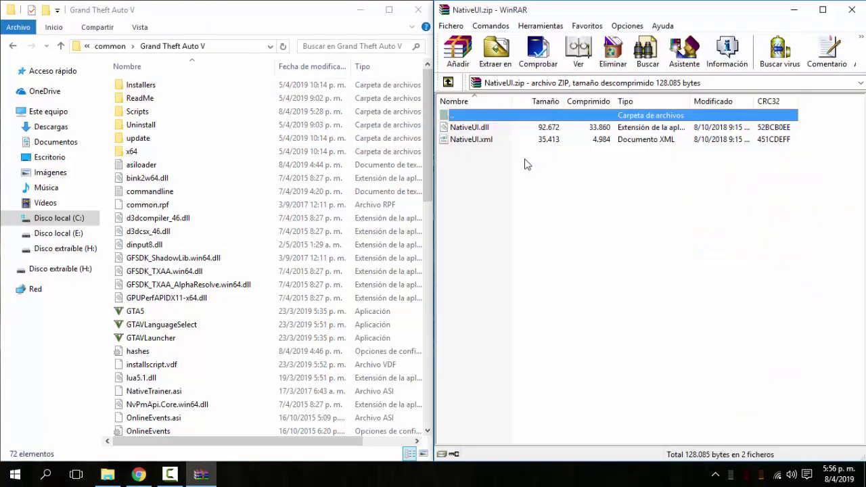
{"action": "left_click", "coordinate": [141, 111]}
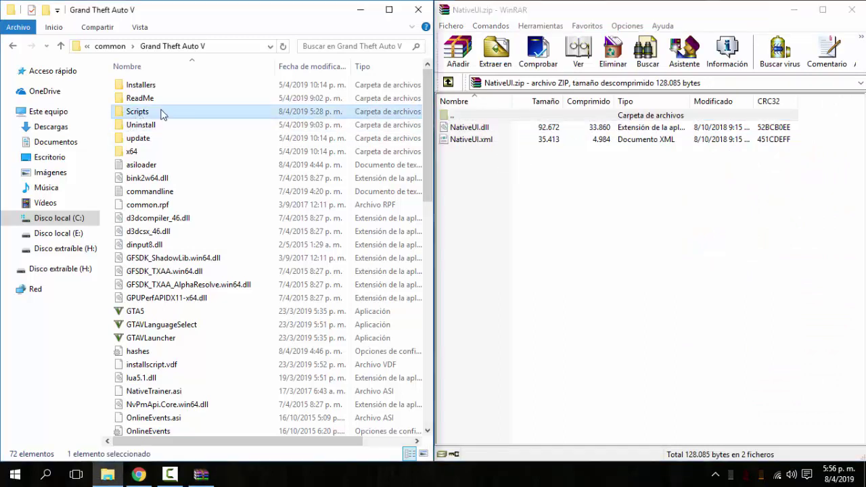
{"action": "left_click", "coordinate": [107, 99]}
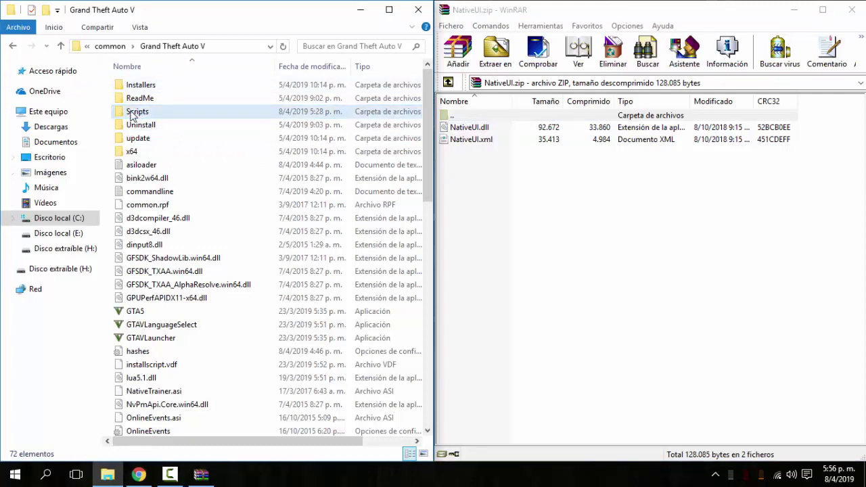
Try creating a Scripts folder, decline the merge, and delete the leftover Nueva carpeta folder.
{"action": "right_click", "coordinate": [108, 87]}
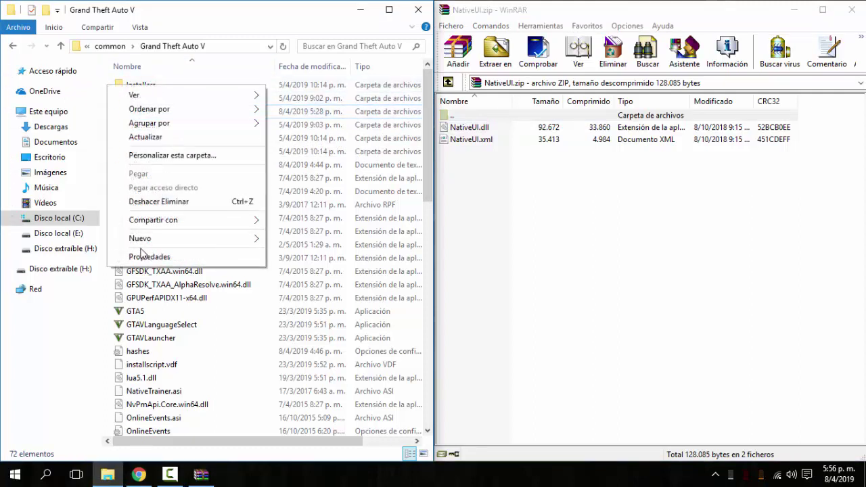
{"action": "mouse_move", "coordinate": [148, 244]}
{"action": "left_click", "coordinate": [281, 238]}
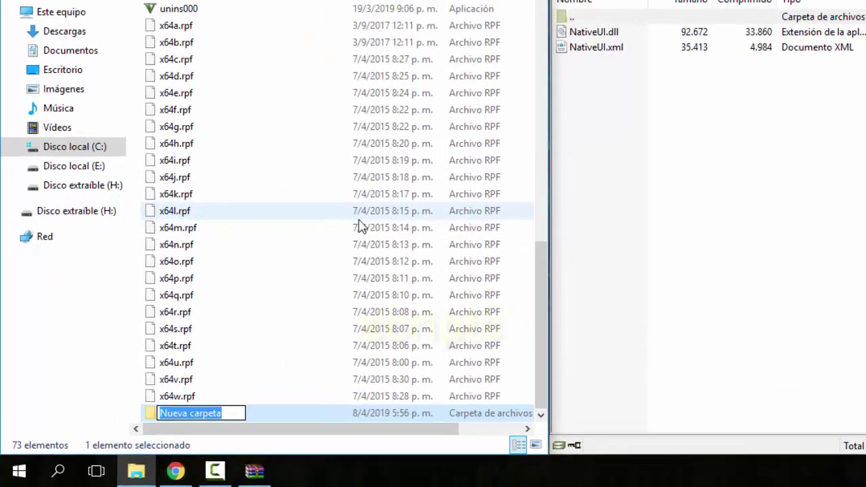
{"action": "type", "text": "S"}
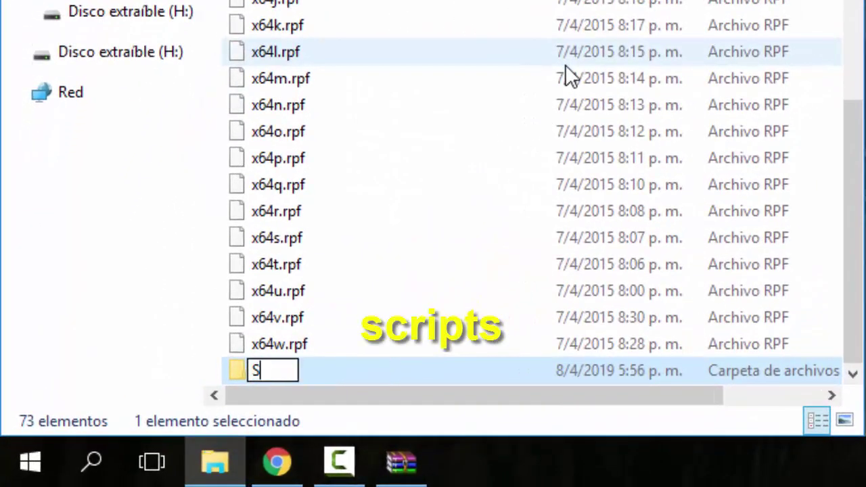
{"action": "type", "text": "cripts"}
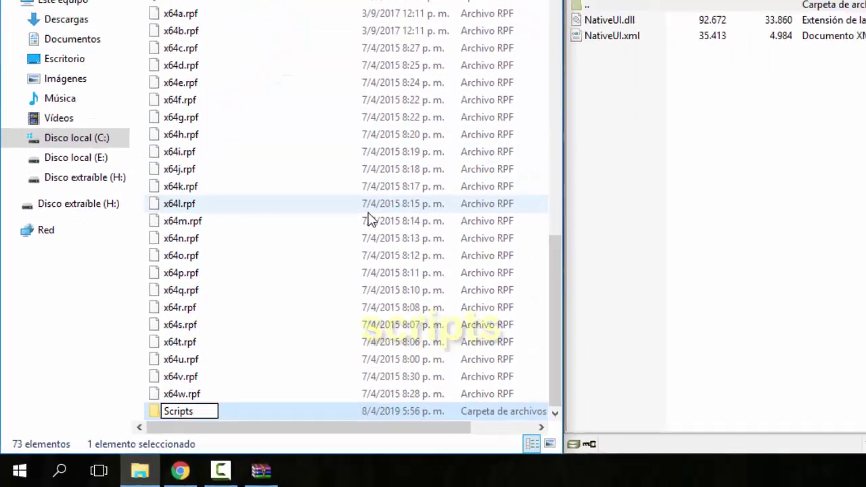
{"action": "key", "text": "Return"}
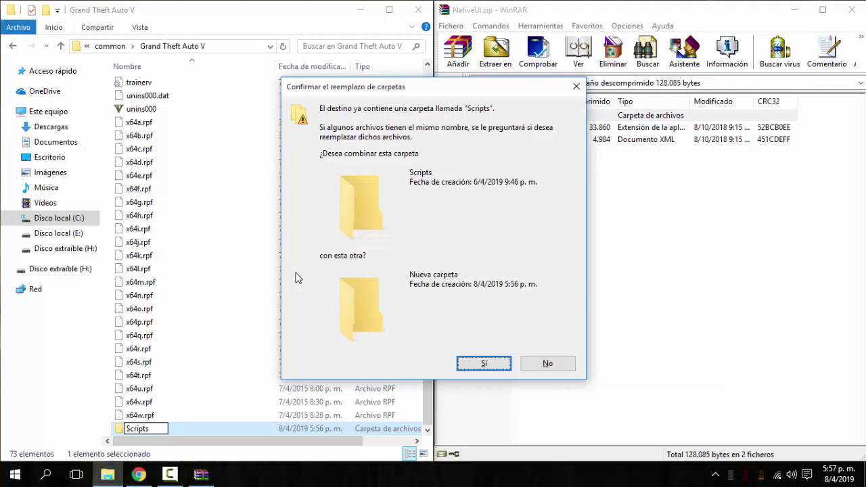
{"action": "left_click", "coordinate": [548, 364]}
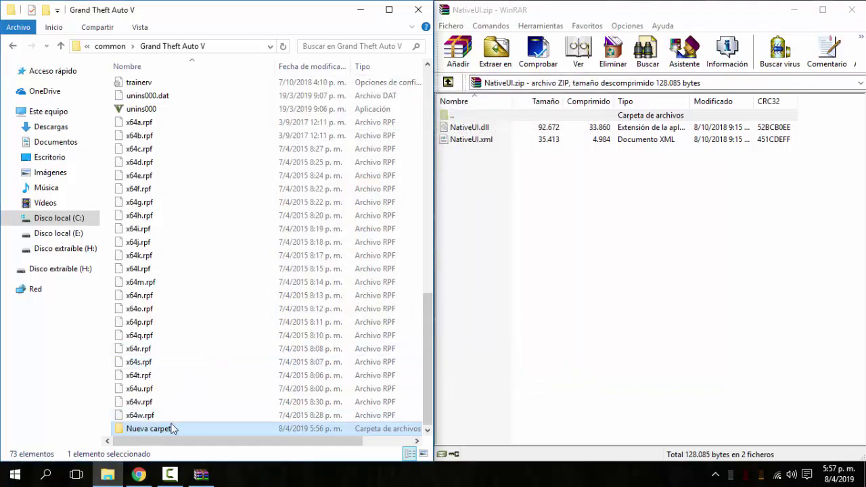
{"action": "right_click", "coordinate": [174, 429]}
{"action": "left_click", "coordinate": [187, 385]}
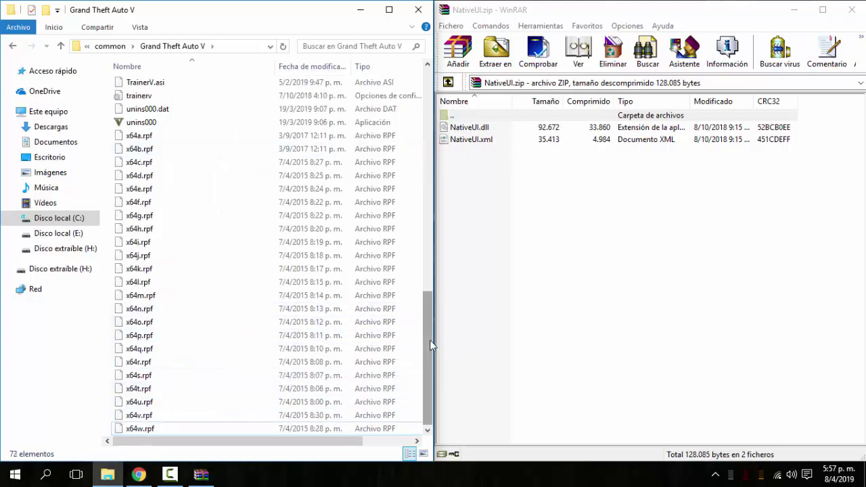
{"action": "scroll", "coordinate": [430, 339], "scroll_direction": "up", "scroll_amount": 15}
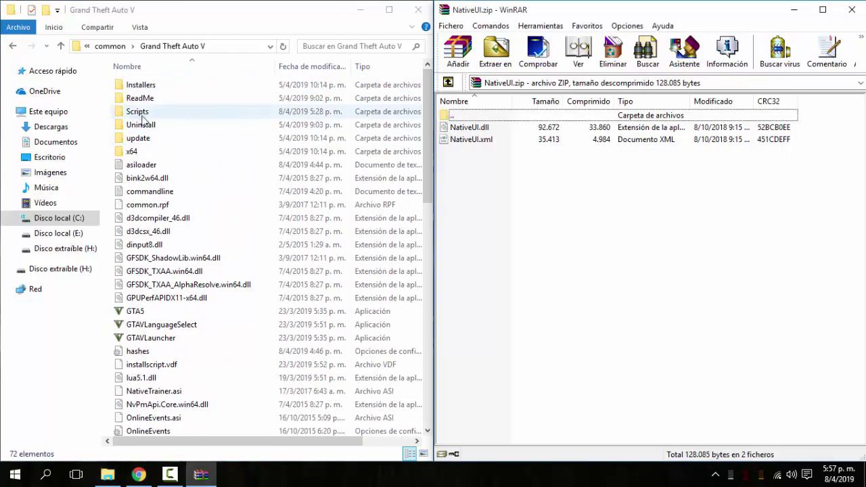
Open the game's Scripts folder and make a first attempt at dragging the NativeUI files.
{"action": "double_click", "coordinate": [145, 113]}
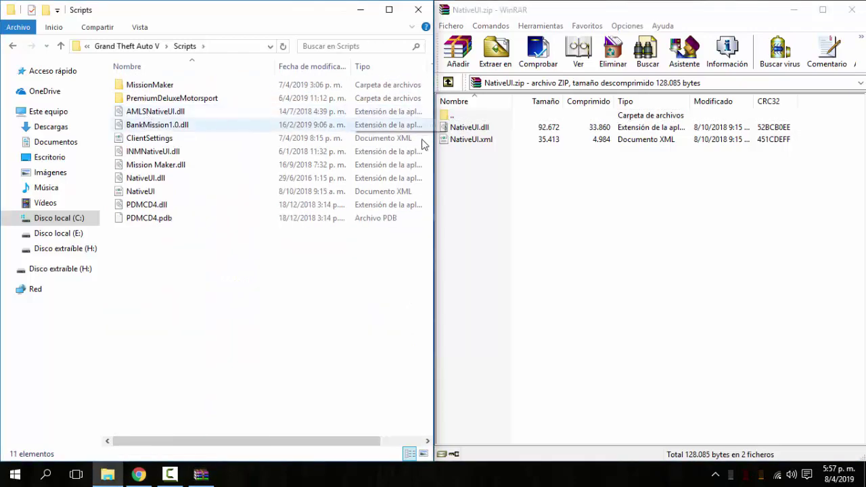
{"action": "left_click", "coordinate": [473, 140]}
{"action": "left_click", "coordinate": [460, 129], "text": "shift"}
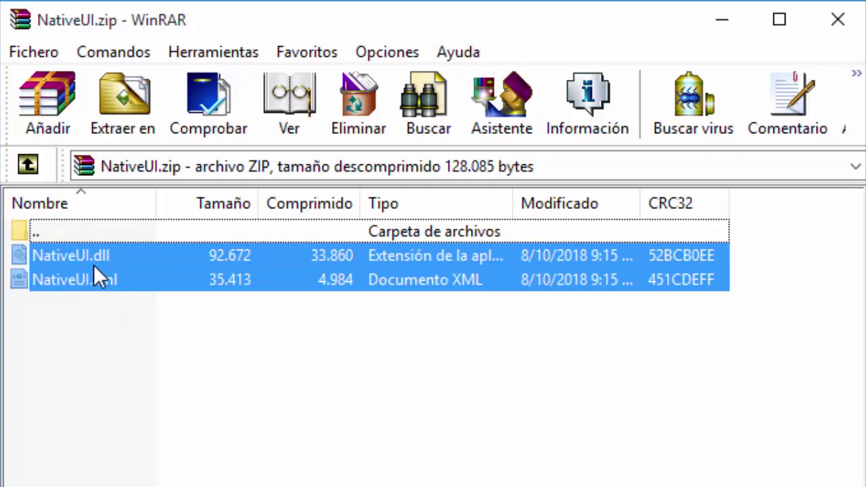
{"action": "left_click_drag", "start_coordinate": [74, 266], "coordinate": [110, 336]}
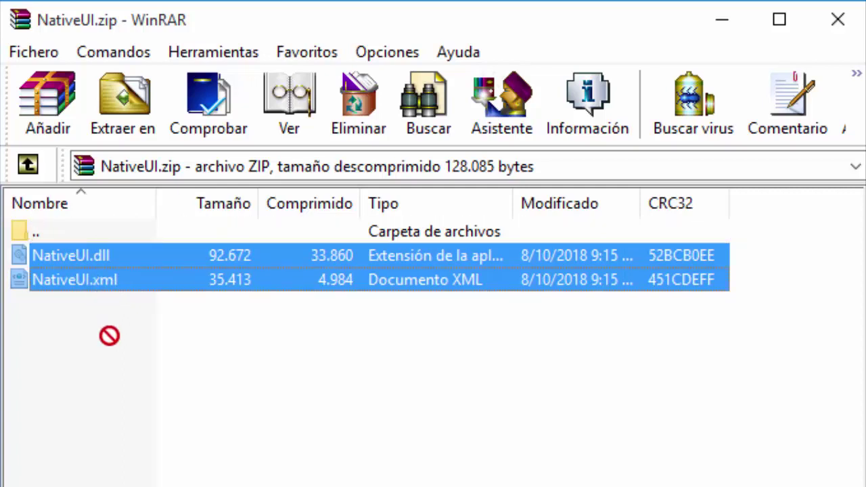
{"action": "left_click", "coordinate": [72, 303]}
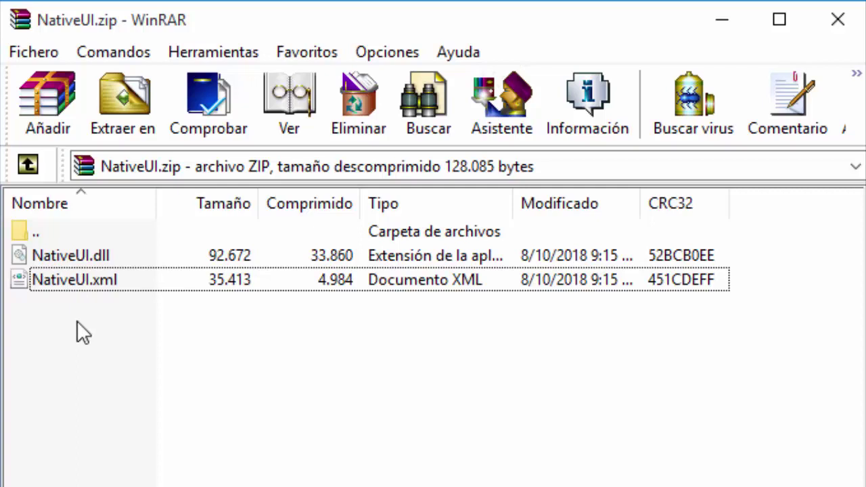
Copy NativeUI.xml and NativeUI.dll into Scripts, keep the existing copies, and close NativeUI.zip.
{"action": "left_click_drag", "start_coordinate": [40, 289], "coordinate": [72, 312]}
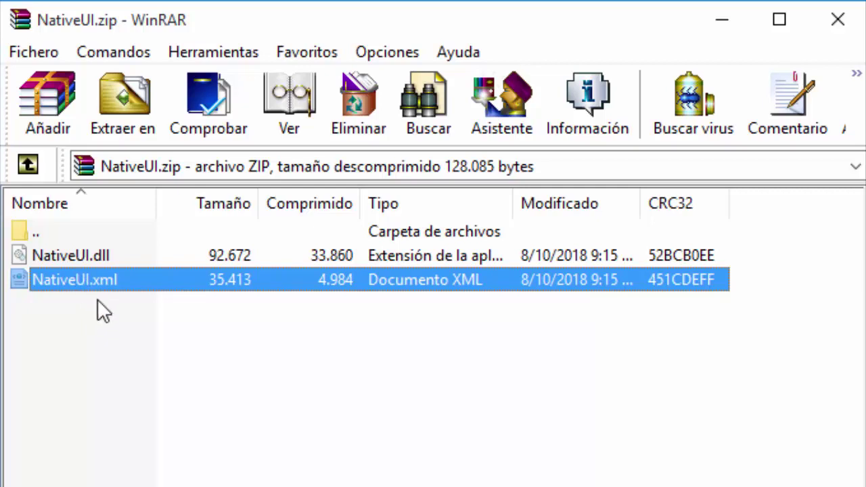
{"action": "left_click_drag", "start_coordinate": [98, 302], "coordinate": [59, 363]}
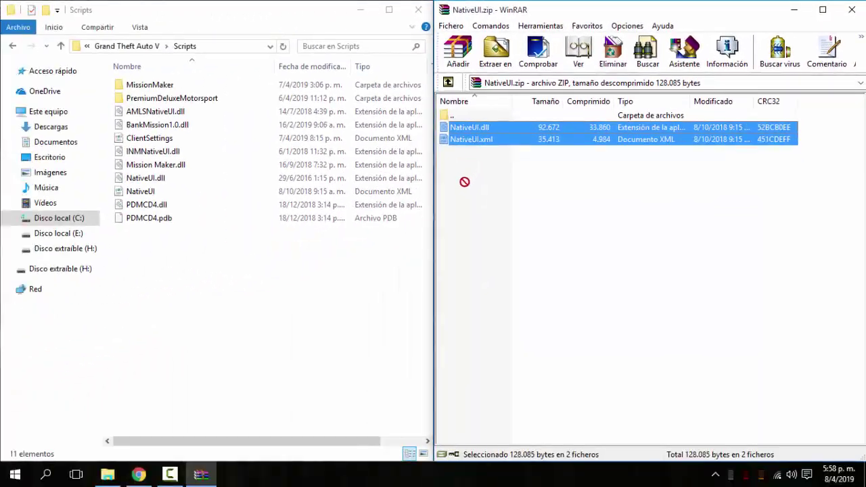
{"action": "left_click_drag", "start_coordinate": [464, 181], "coordinate": [230, 270]}
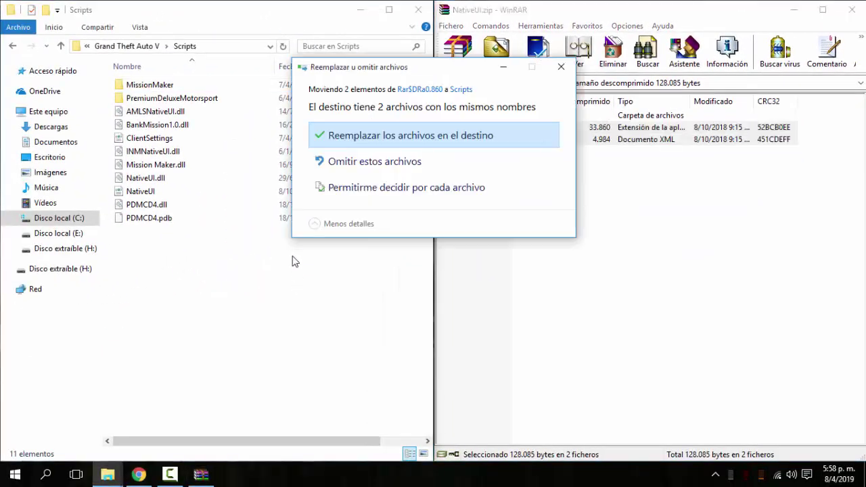
{"action": "left_click", "coordinate": [561, 67]}
{"action": "left_click", "coordinate": [852, 11]}
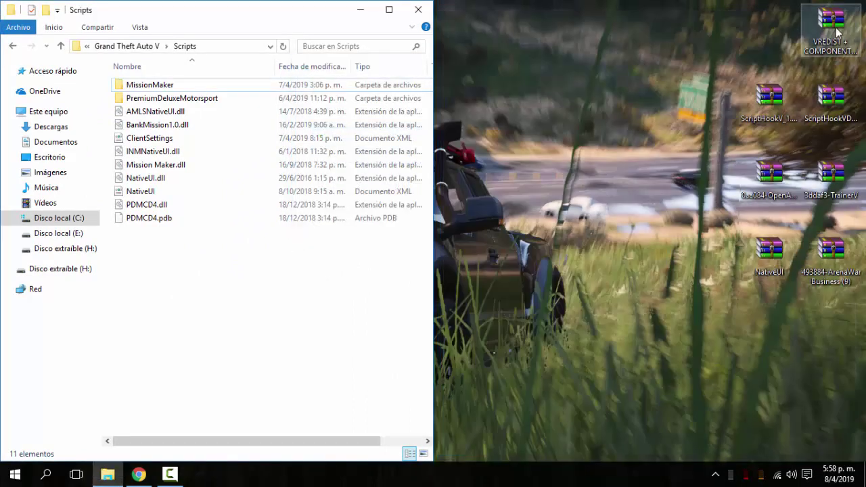
Copy ArenaWarBusiness.dll and the ArenaWarBusiness folder from the ArenaWar Business archive into Scripts.
{"action": "double_click", "coordinate": [833, 251]}
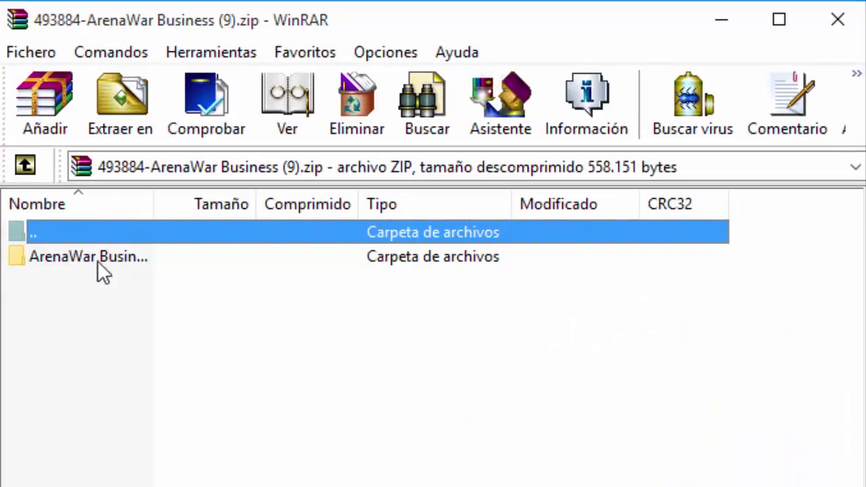
{"action": "double_click", "coordinate": [78, 259]}
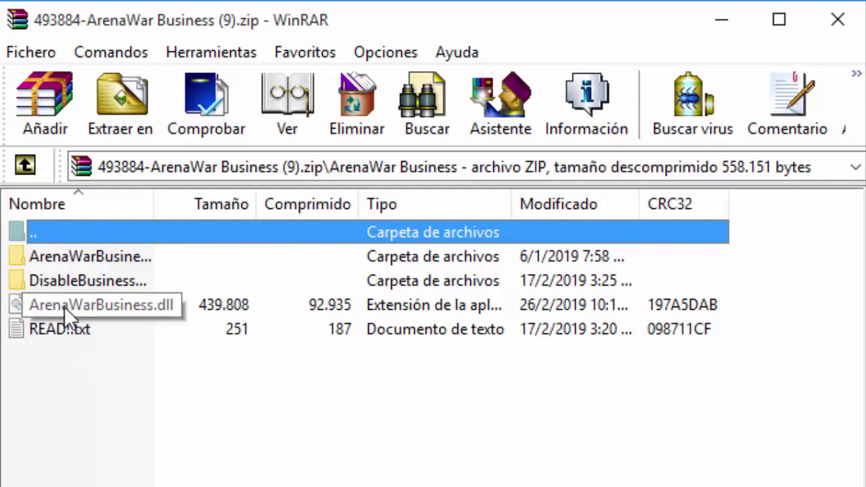
{"action": "key", "text": "super+Right"}
{"action": "left_click_drag", "start_coordinate": [479, 151], "coordinate": [277, 273]}
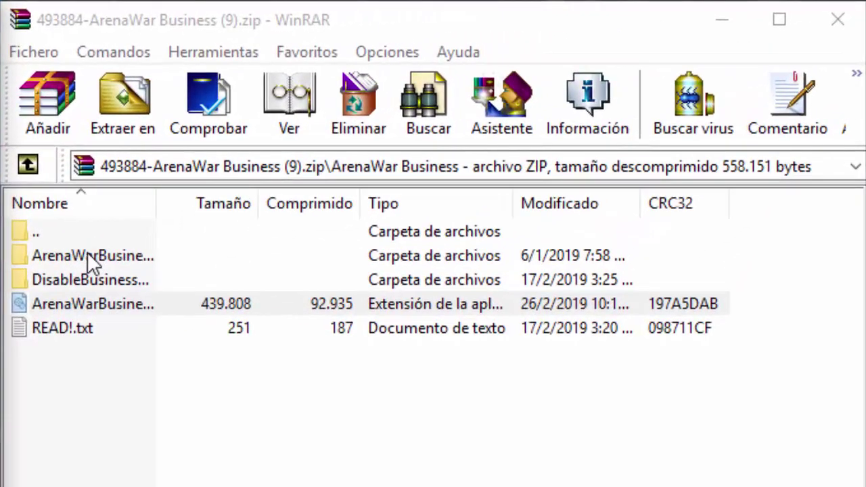
{"action": "left_click", "coordinate": [482, 128]}
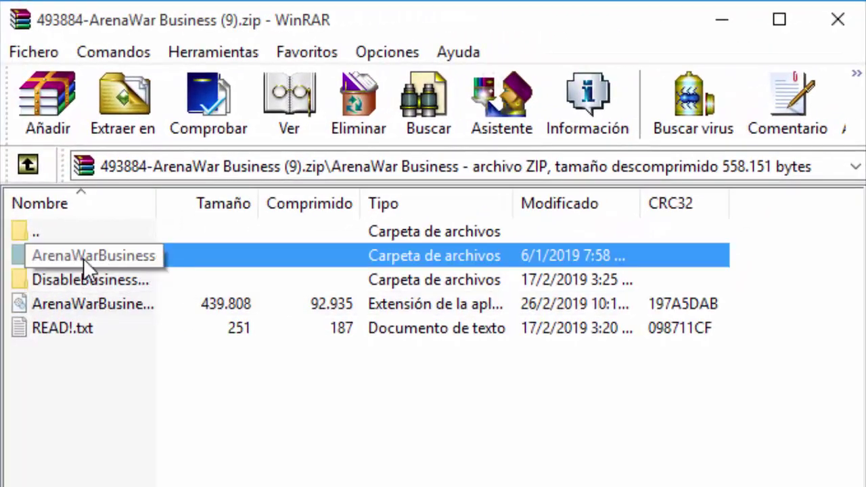
{"action": "left_click_drag", "start_coordinate": [99, 251], "coordinate": [0, 486]}
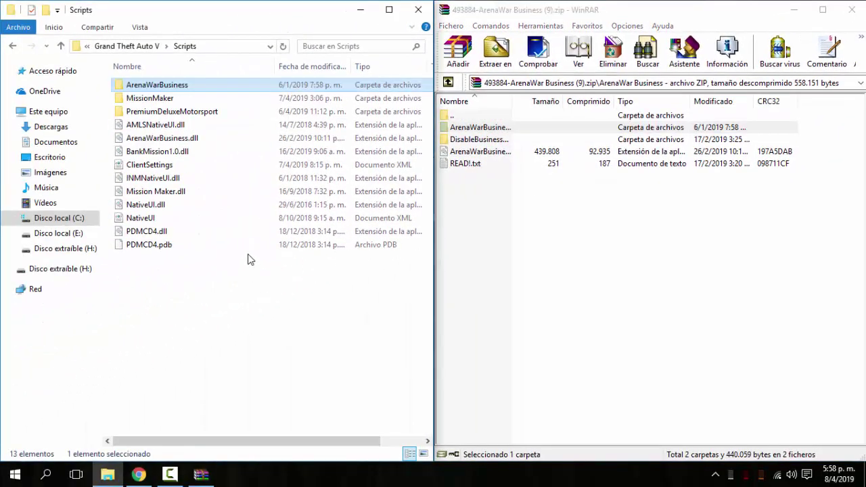
Copy DisableBusinesses.ini from DisableBusinesses.ini's\Recommended into the Scripts folder.
{"action": "left_click", "coordinate": [257, 219]}
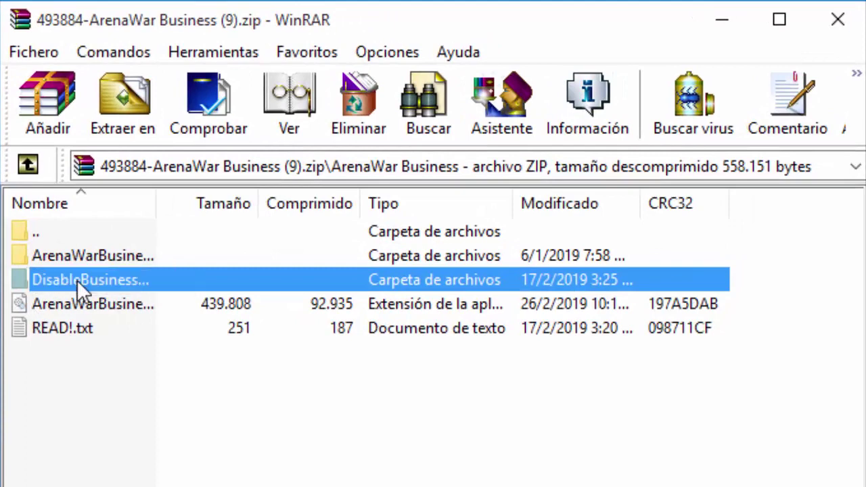
{"action": "double_click", "coordinate": [76, 280]}
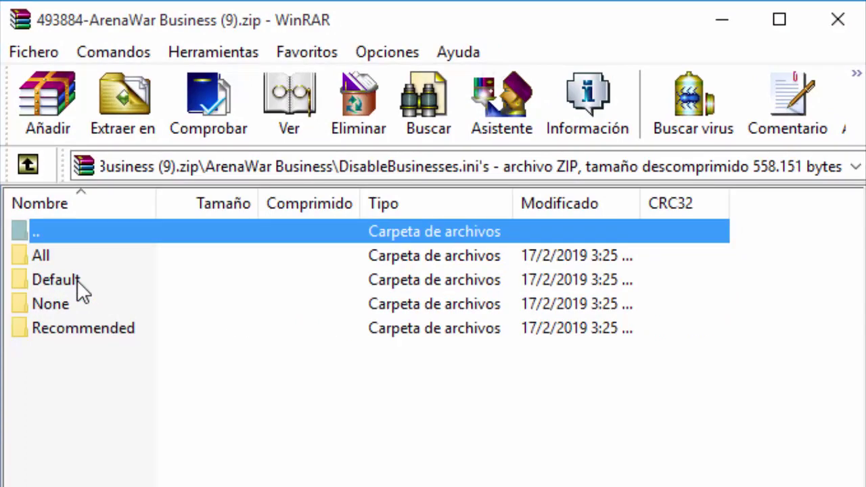
{"action": "left_click", "coordinate": [52, 331]}
{"action": "double_click", "coordinate": [83, 331]}
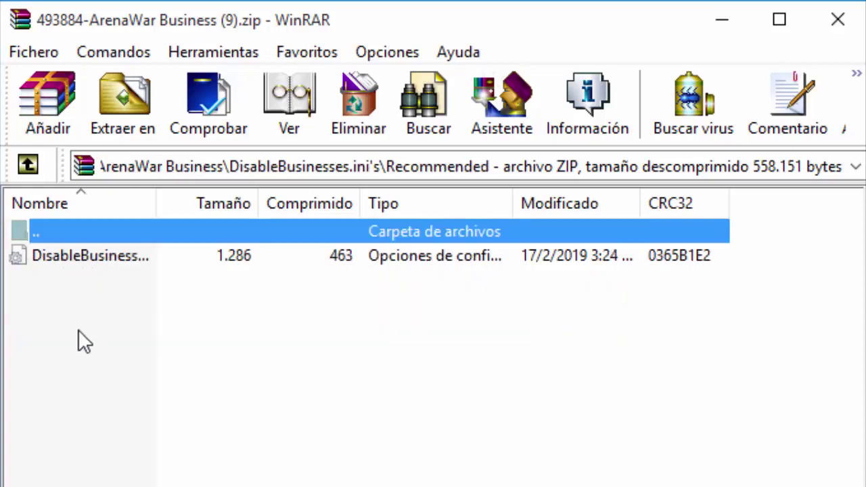
{"action": "left_click", "coordinate": [78, 260]}
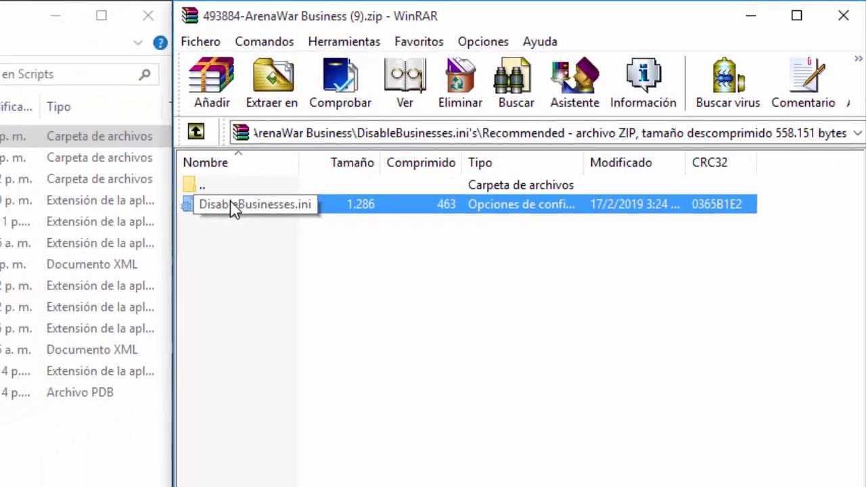
{"action": "left_click_drag", "start_coordinate": [73, 259], "coordinate": [228, 277]}
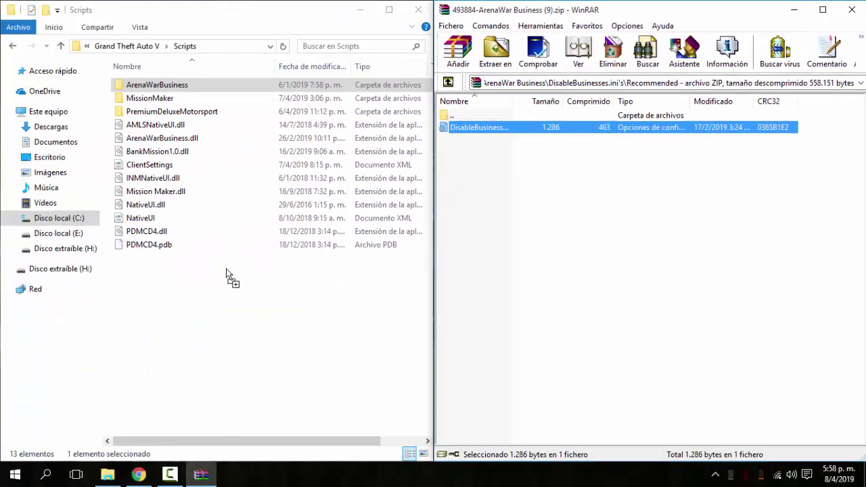
Navigate back up to the top of the ArenaWar Business archive and close it.
{"action": "left_click", "coordinate": [510, 168]}
{"action": "left_click", "coordinate": [448, 81]}
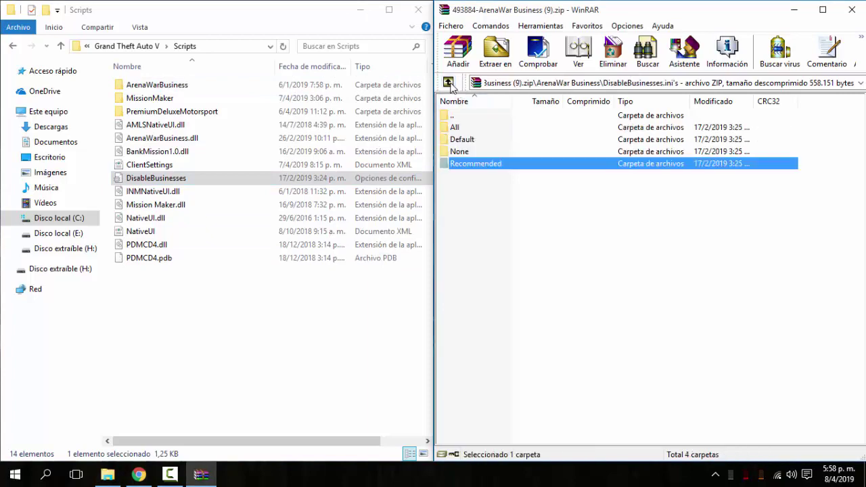
{"action": "left_click", "coordinate": [448, 82]}
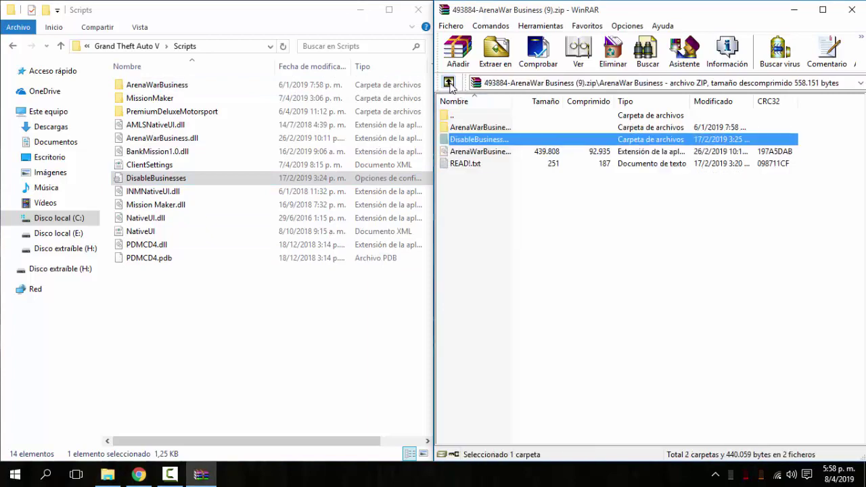
{"action": "left_click", "coordinate": [851, 11]}
Close the Scripts folder window and switch to the Discord chat in Chrome.
{"action": "left_click", "coordinate": [419, 10]}
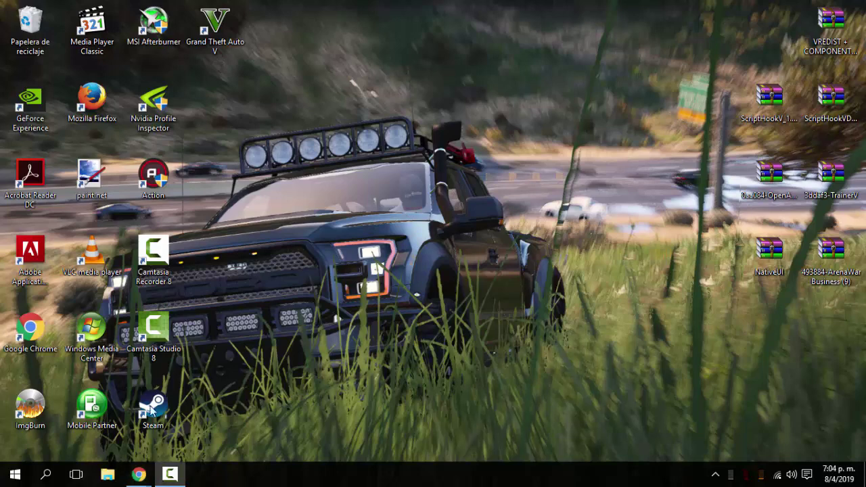
{"action": "mouse_move", "coordinate": [138, 474]}
{"action": "left_click", "coordinate": [219, 430]}
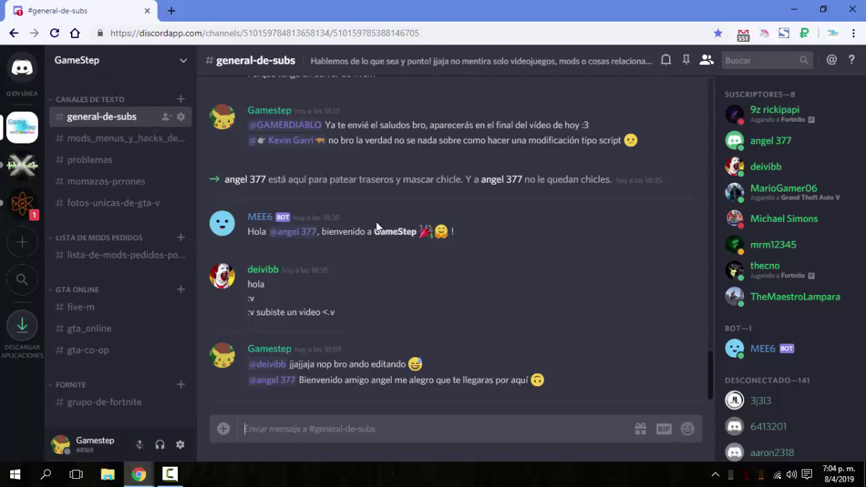
Browse the mods, problemas, momazos and fotos channels, read the mod request list, then minimize Discord.
{"action": "left_click", "coordinate": [102, 139]}
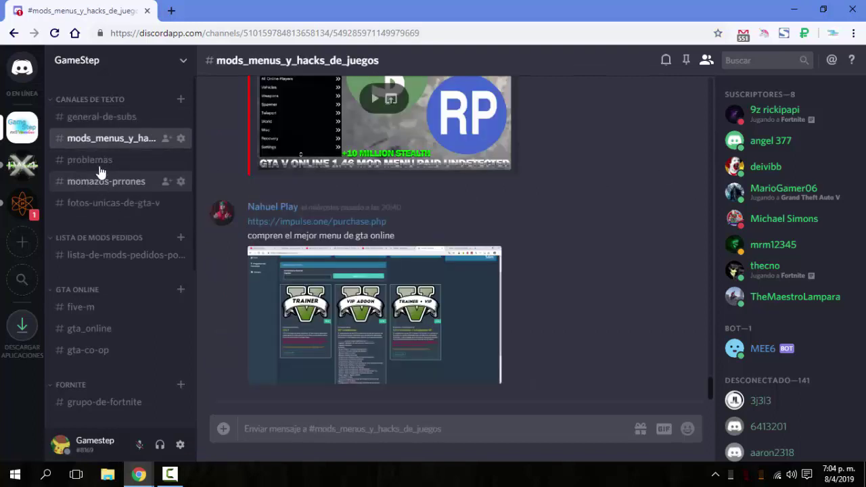
{"action": "left_click", "coordinate": [100, 163]}
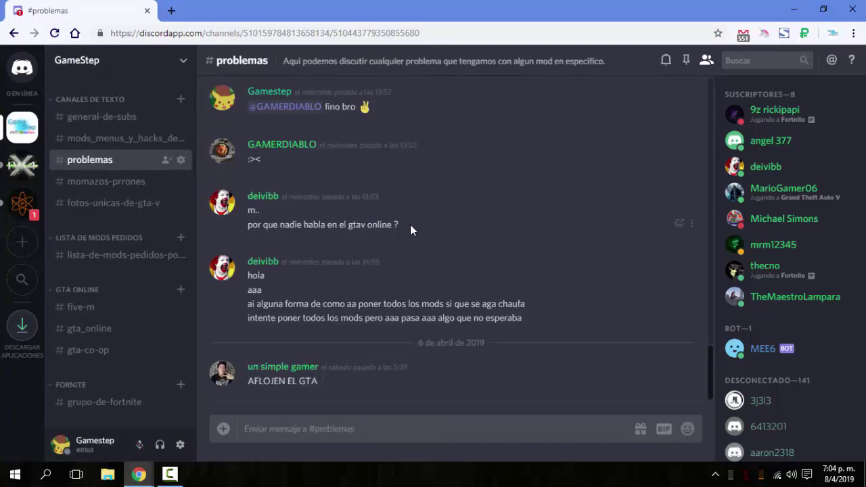
{"action": "left_click", "coordinate": [149, 182]}
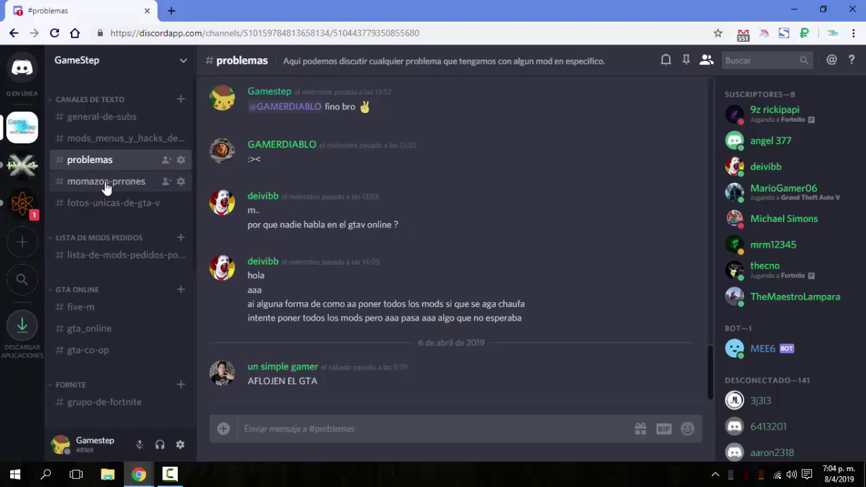
{"action": "left_click", "coordinate": [92, 204]}
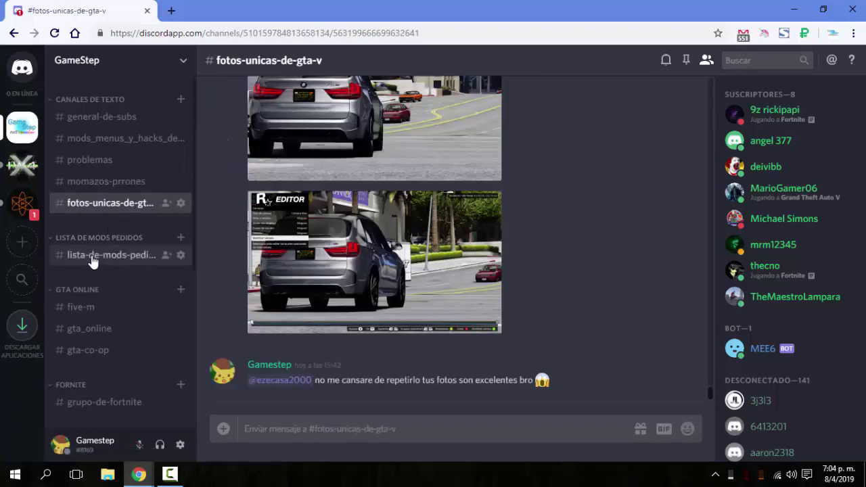
{"action": "left_click", "coordinate": [81, 256]}
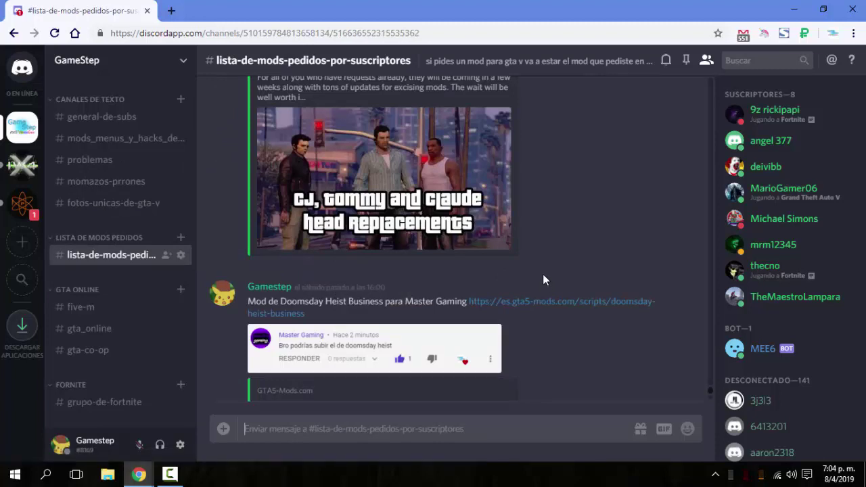
{"action": "scroll", "coordinate": [160, 304], "scroll_direction": "down", "scroll_amount": 3}
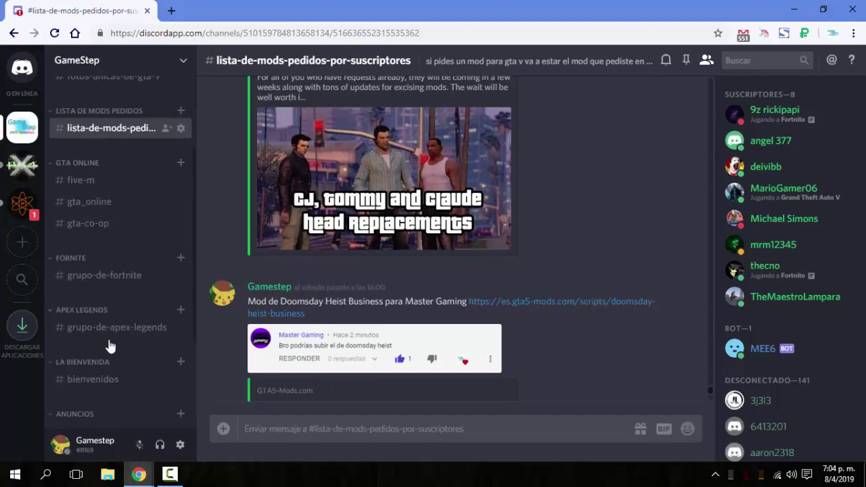
{"action": "scroll", "coordinate": [110, 342], "scroll_direction": "down", "scroll_amount": 4}
{"action": "scroll", "coordinate": [128, 329], "scroll_direction": "down", "scroll_amount": 1}
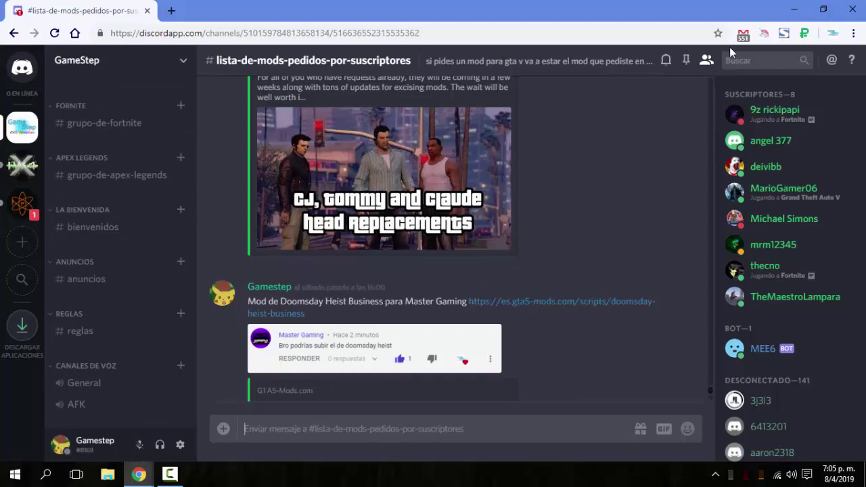
{"action": "left_click", "coordinate": [793, 10]}
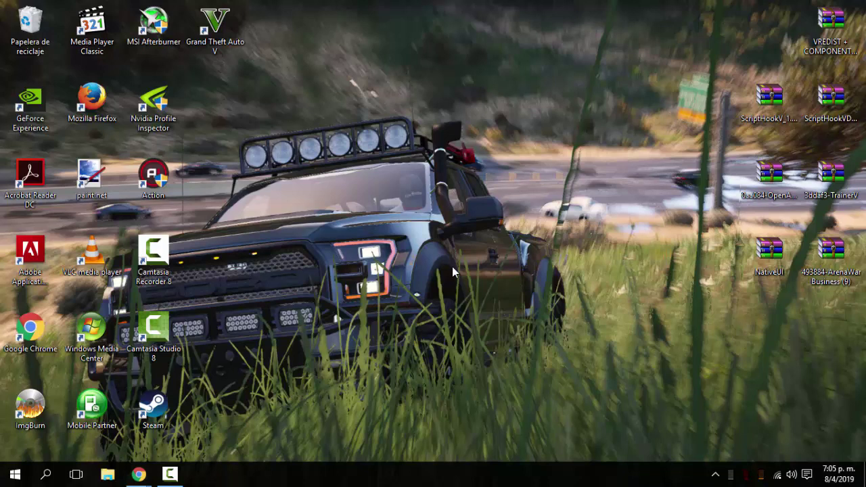